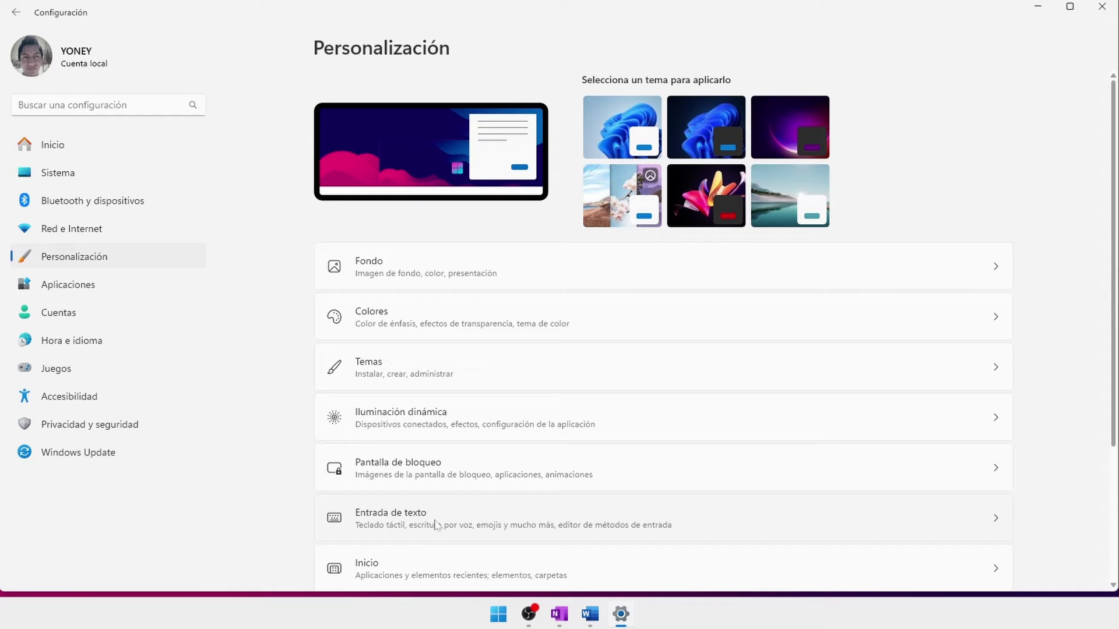
Step: Open the Entrada de texto personalization settings and look over the preview, the theme choices and the related options
left_click(437, 524)
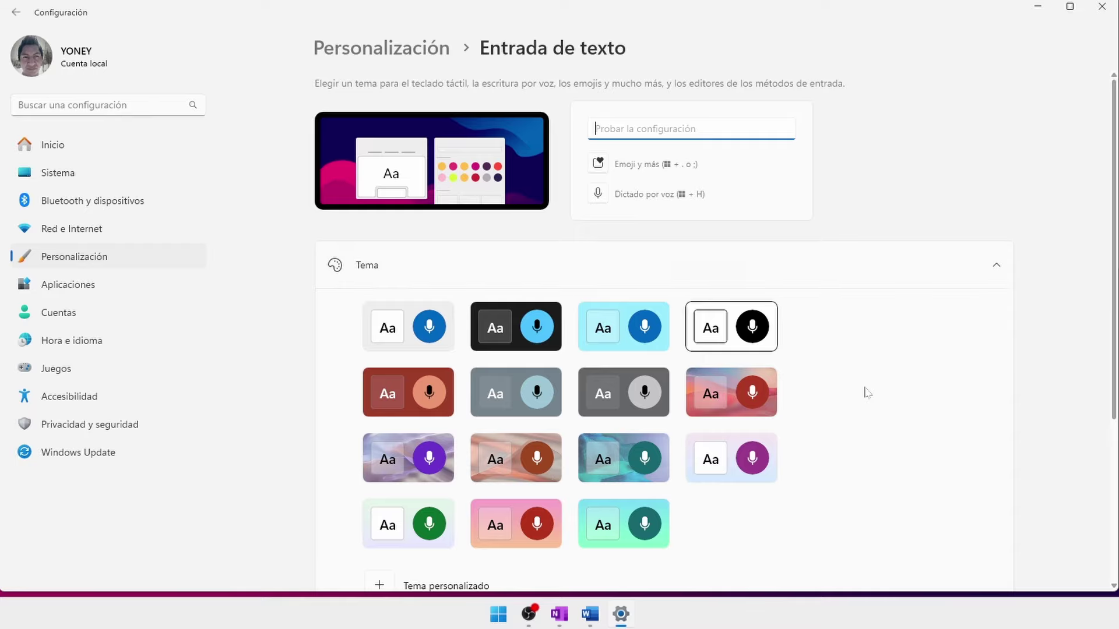
scroll(864, 393, "down", 2)
scroll(569, 371, "up", 2)
scroll(839, 443, "down", 2)
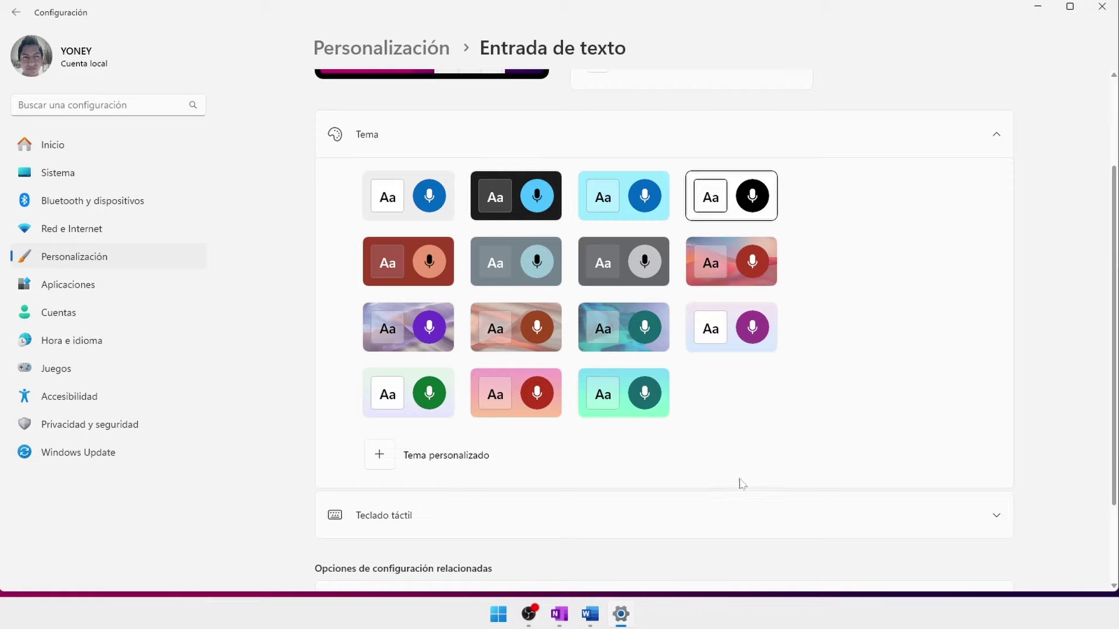
scroll(772, 464, "up", 3)
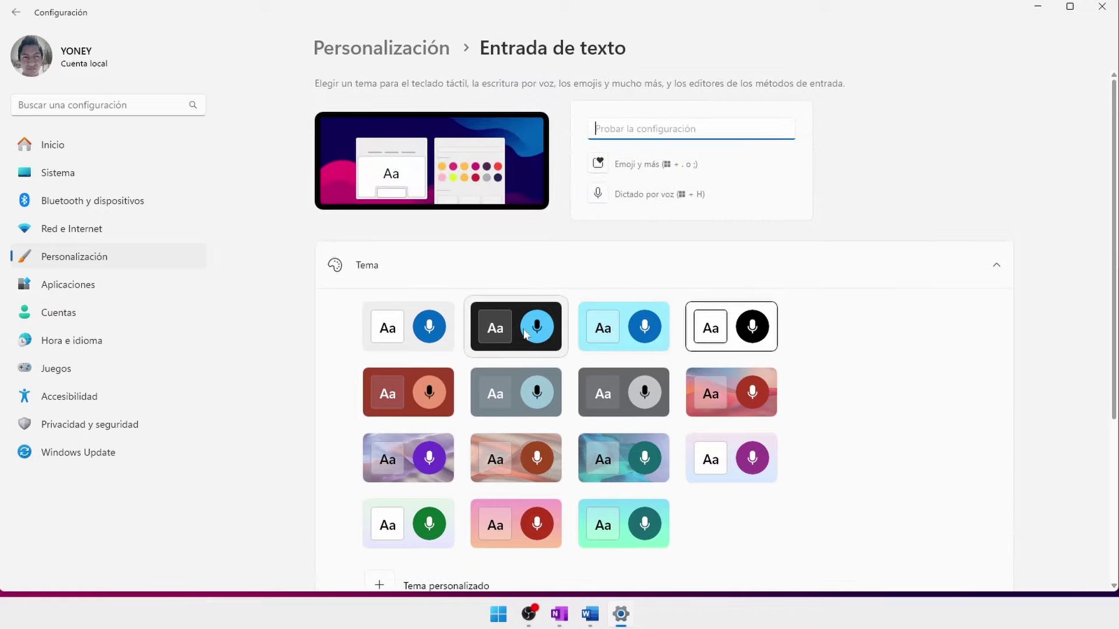
scroll(870, 475, "down", 2)
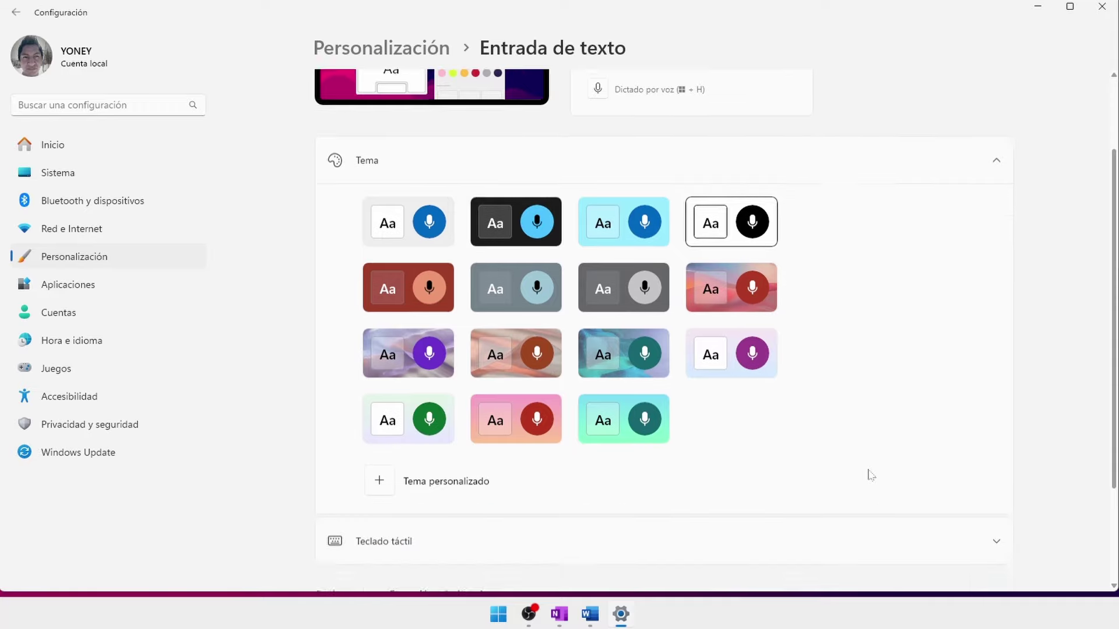
scroll(869, 329, "down", 2)
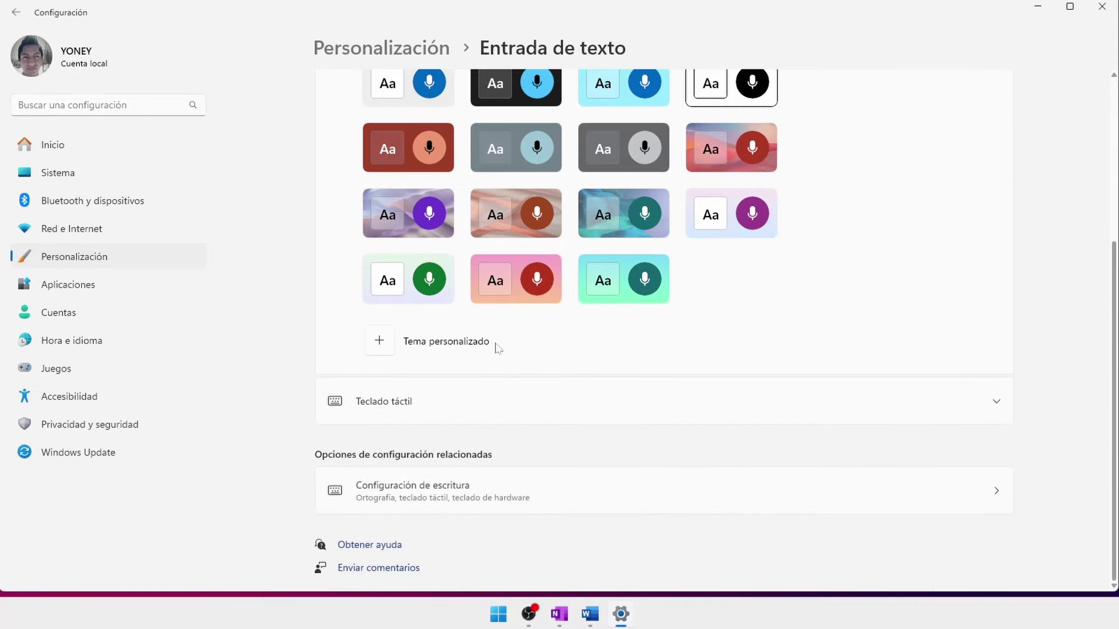
scroll(770, 354, "up", 4)
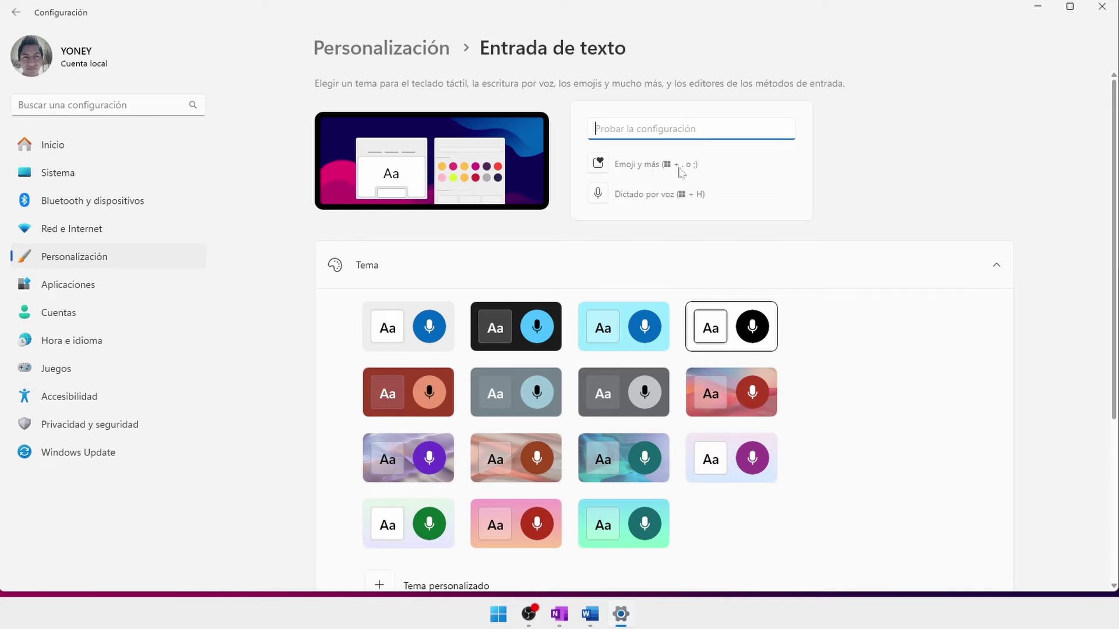
Step: Open "2. Teclado Ingles.jpg" from the Imágenes folder to examine the keyboard layout, and return to the text input settings
left_click(499, 615)
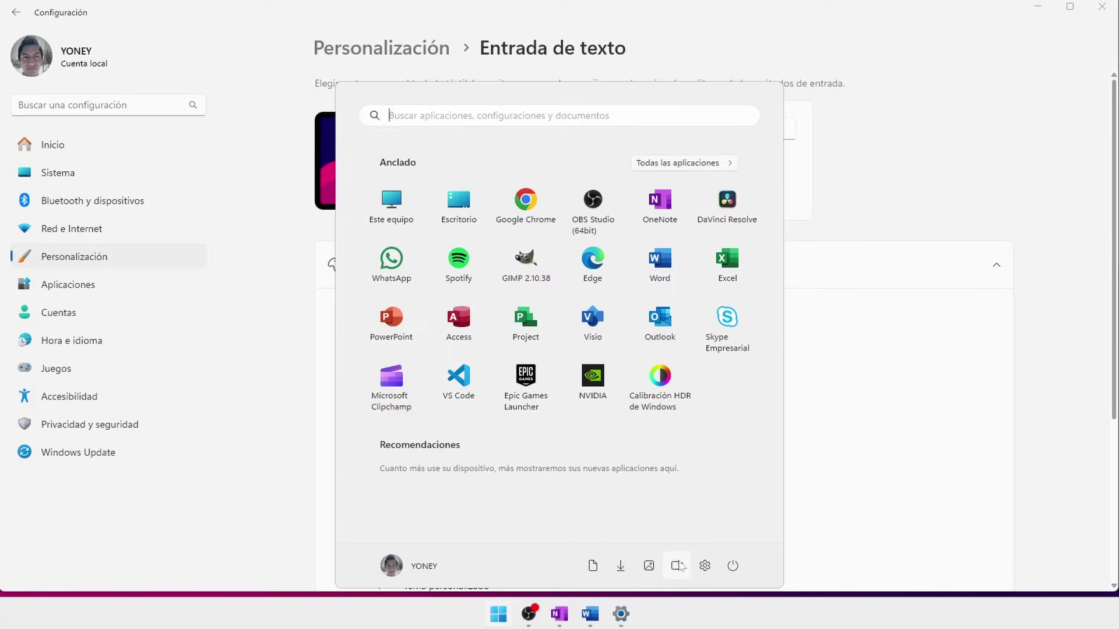
left_click(649, 565)
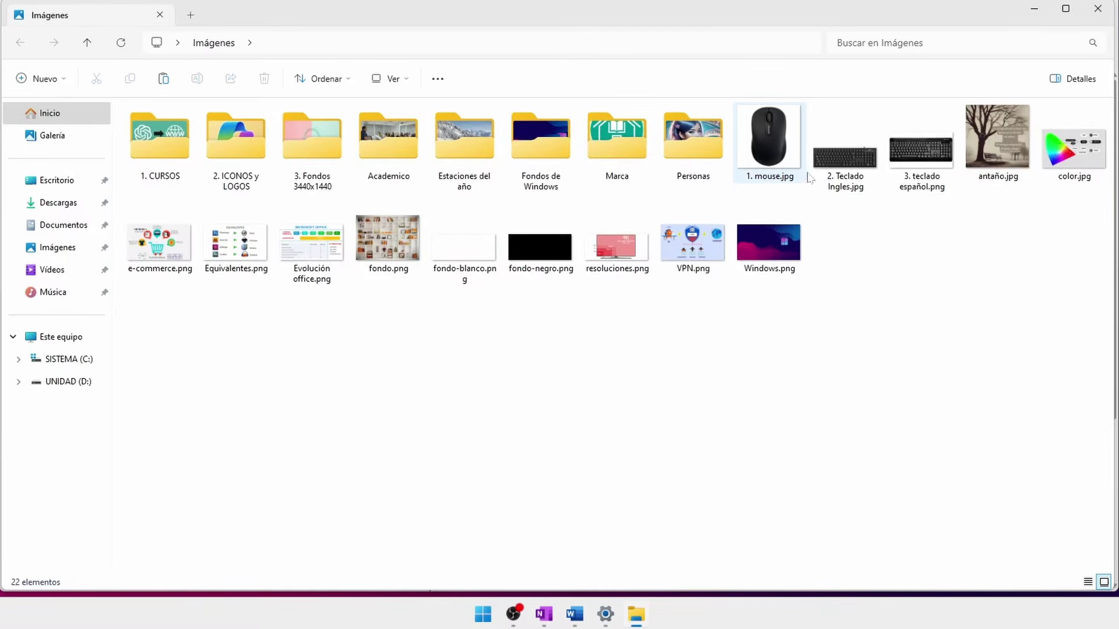
left_click(817, 170)
key("Return")
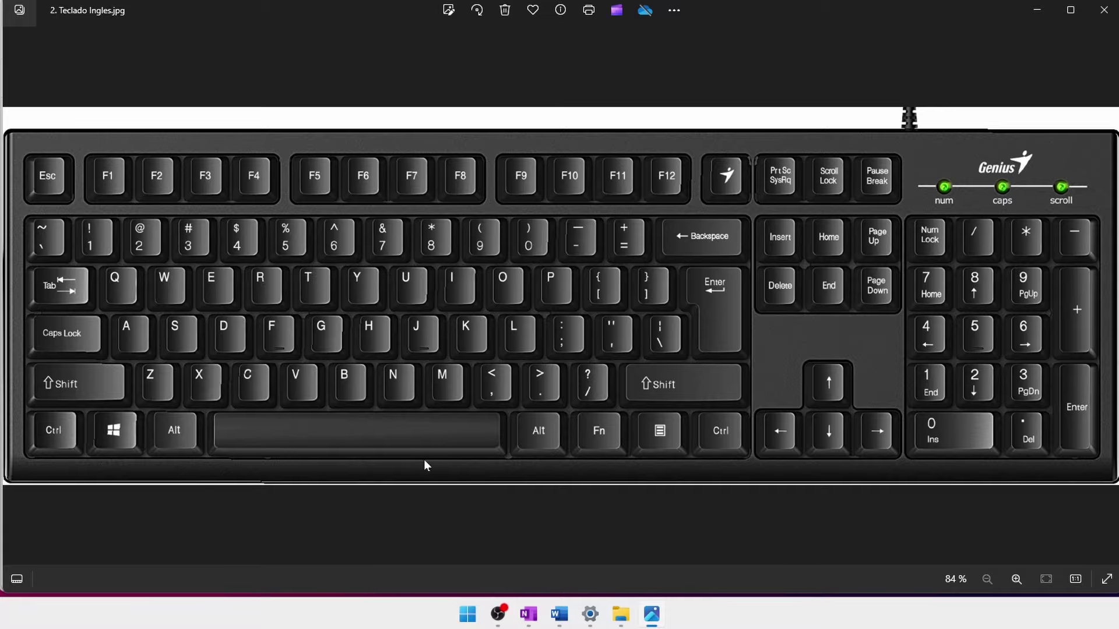
left_click(544, 396)
left_click(1042, 12)
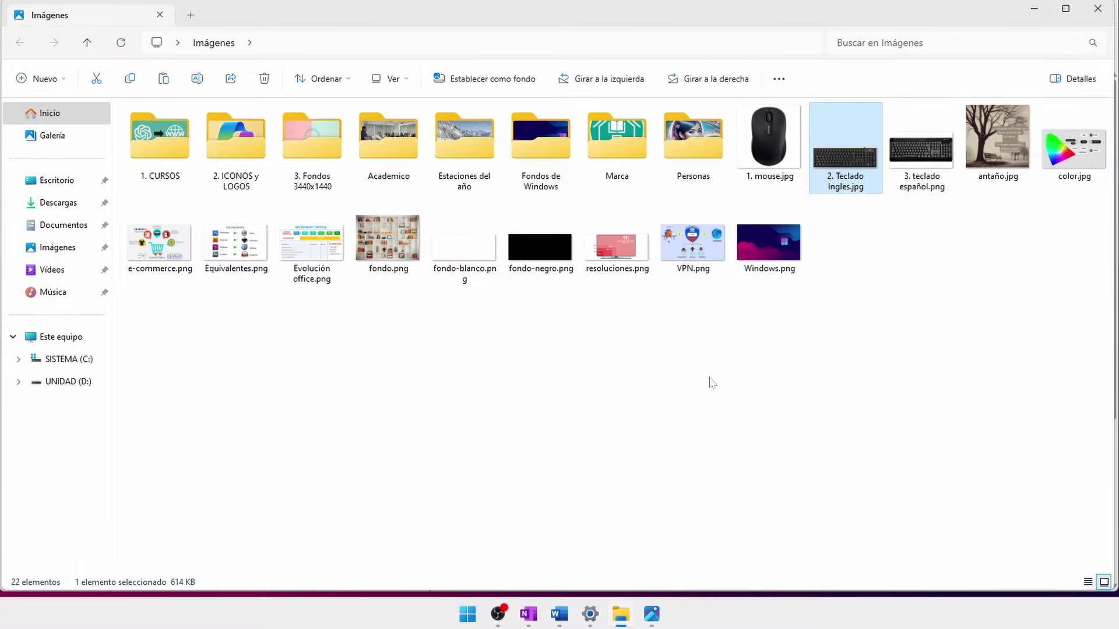
left_click(1044, 16)
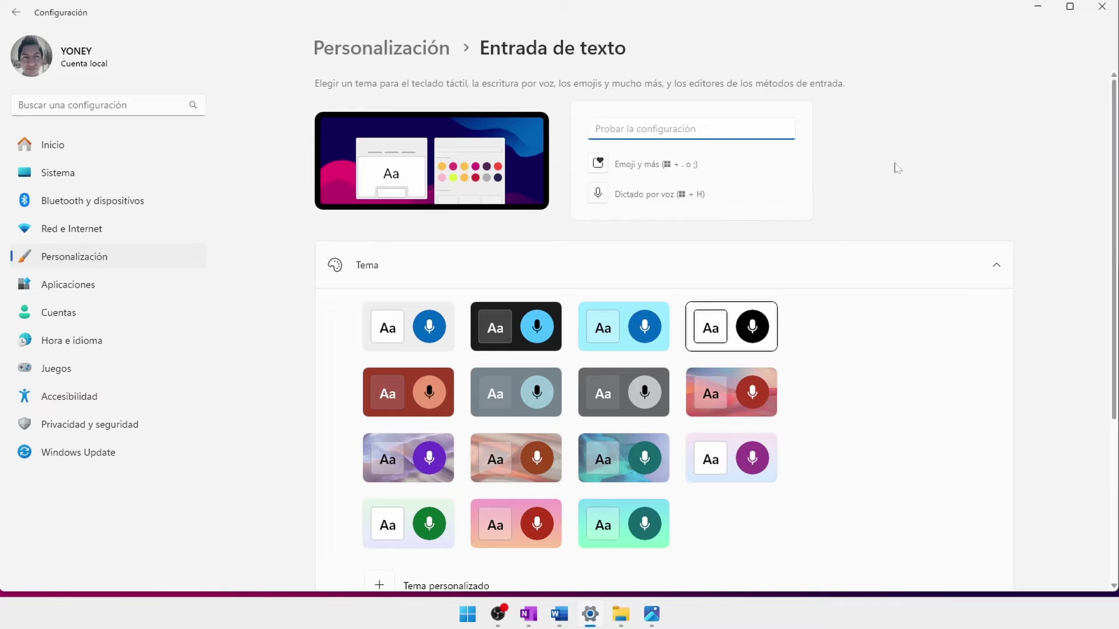
Step: Bring up the emoji panel for the test field and look through its recent items and the full emoji list
key("super+period")
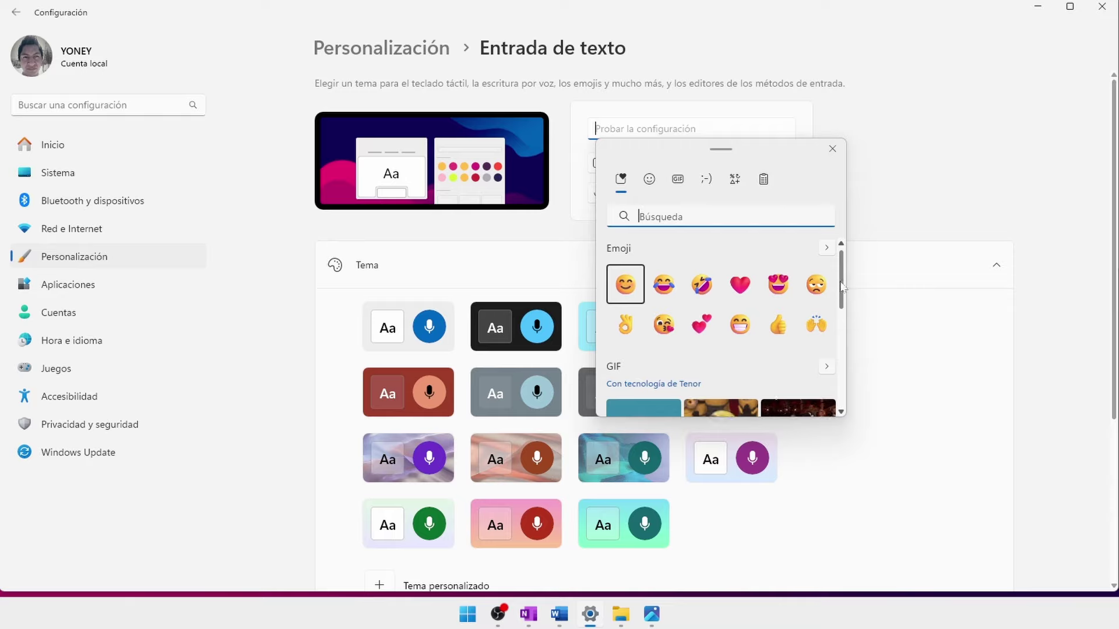
scroll(843, 286, "down", 4)
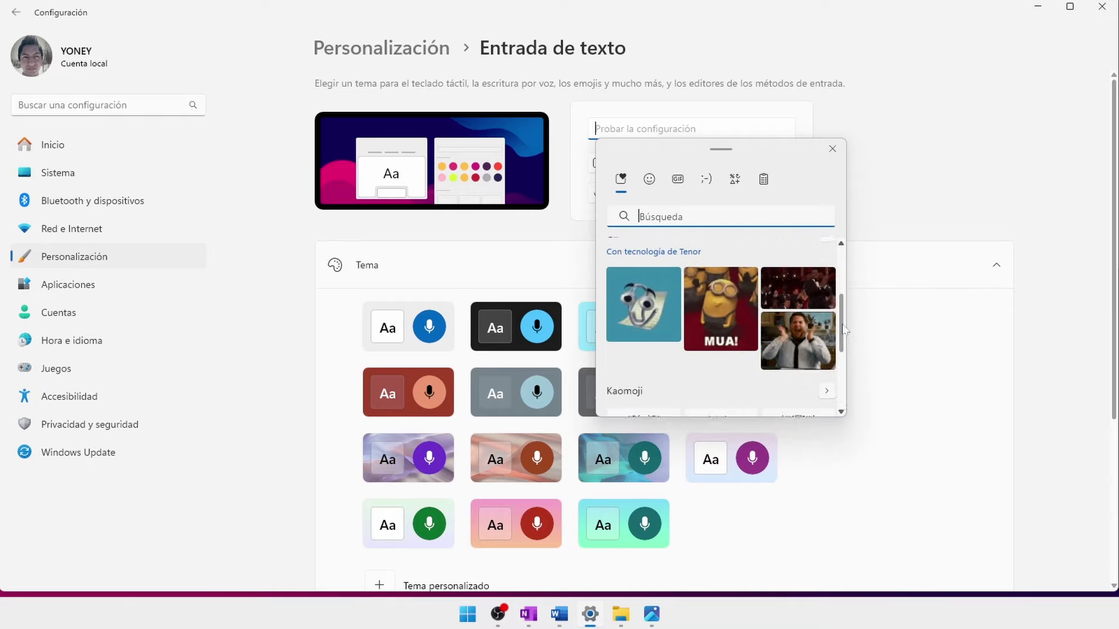
scroll(851, 288, "up", 4)
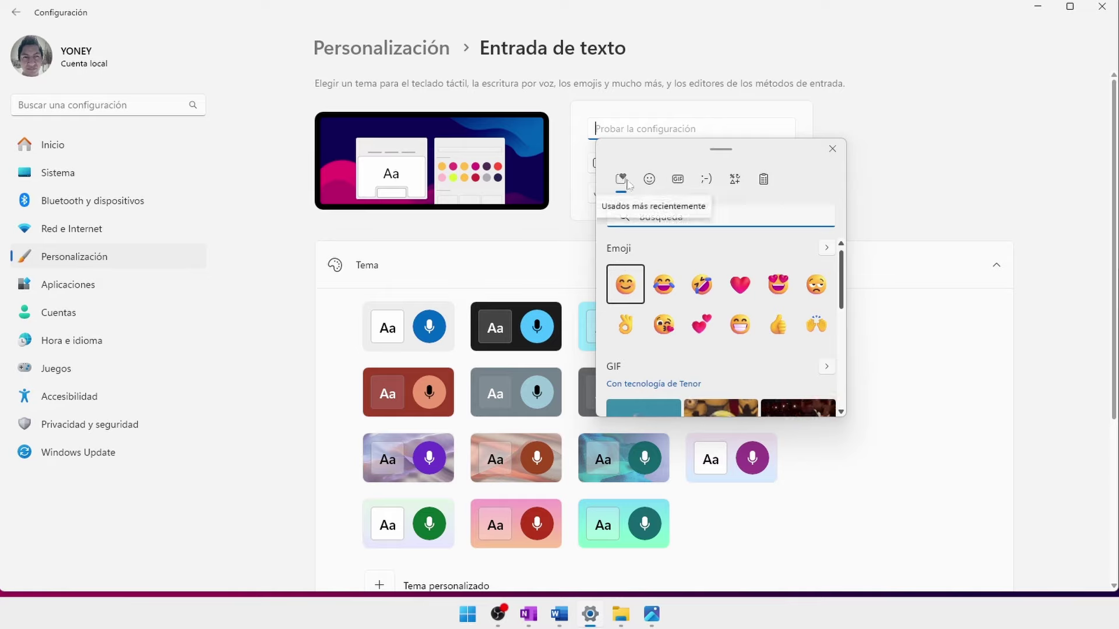
left_click(651, 180)
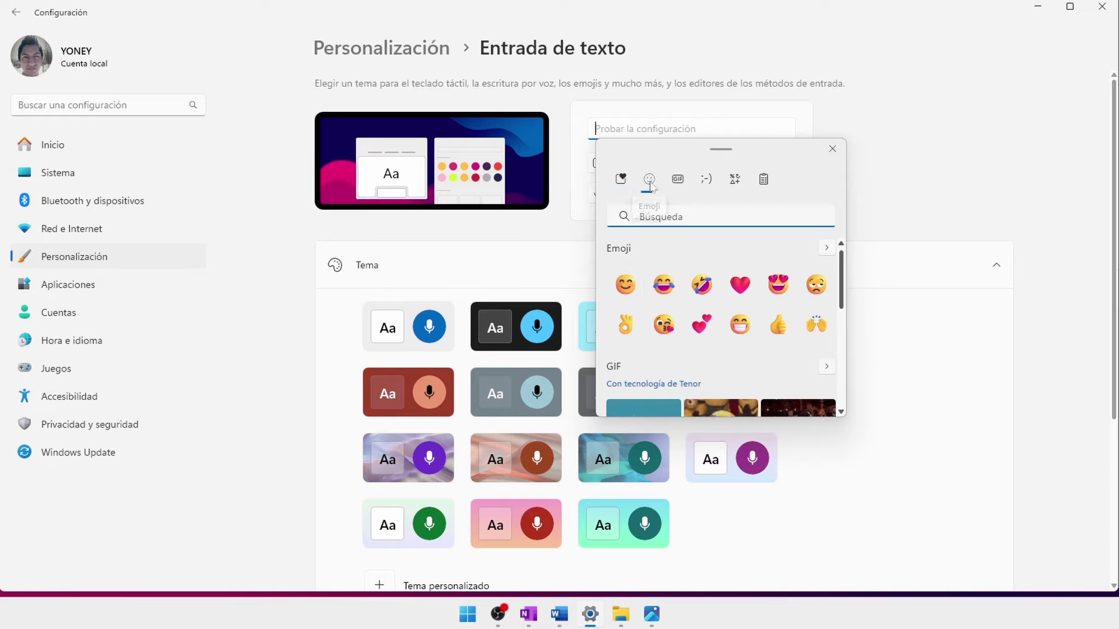
left_click_drag(840, 261, 841, 286)
scroll(712, 349, "up", 3)
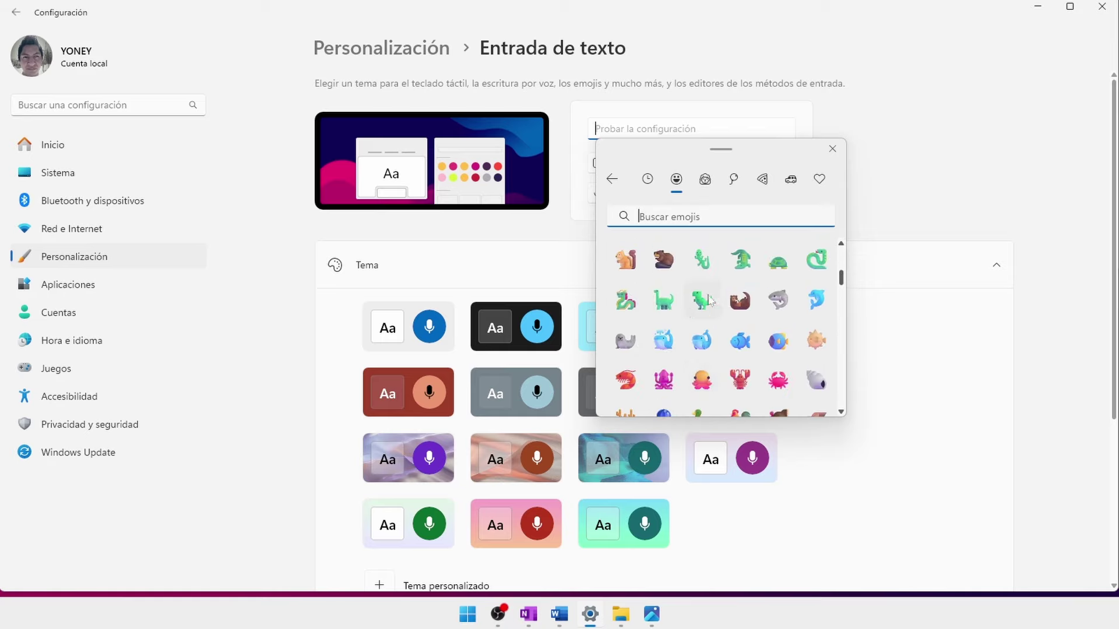
Step: Browse the people, celebration, food and transport emoji categories, and search the emojis for "pelot"
left_click(706, 180)
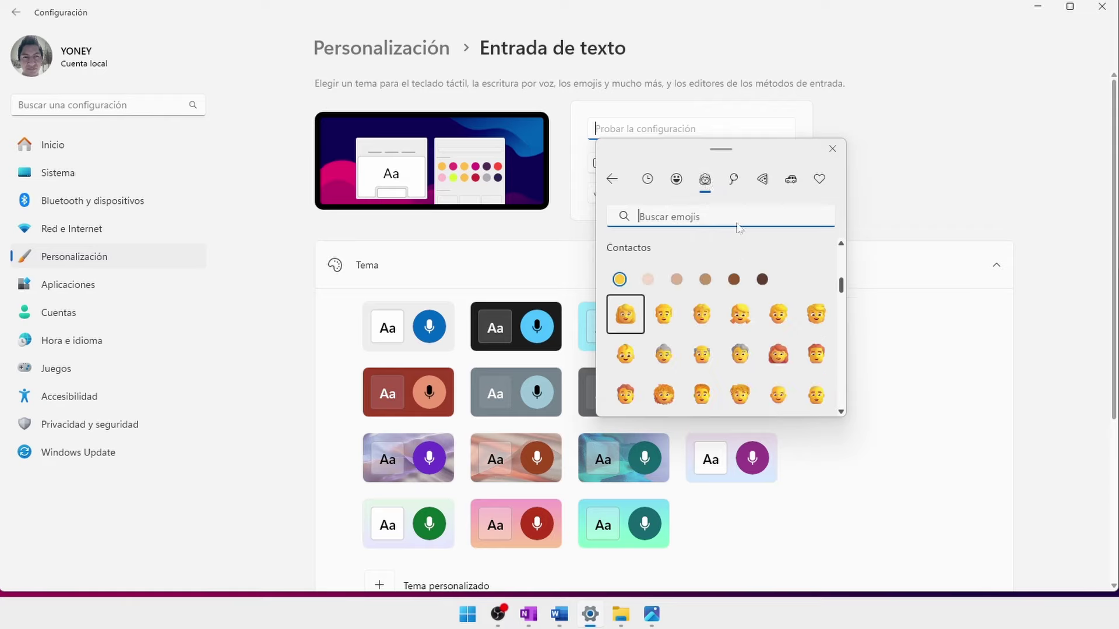
left_click(735, 182)
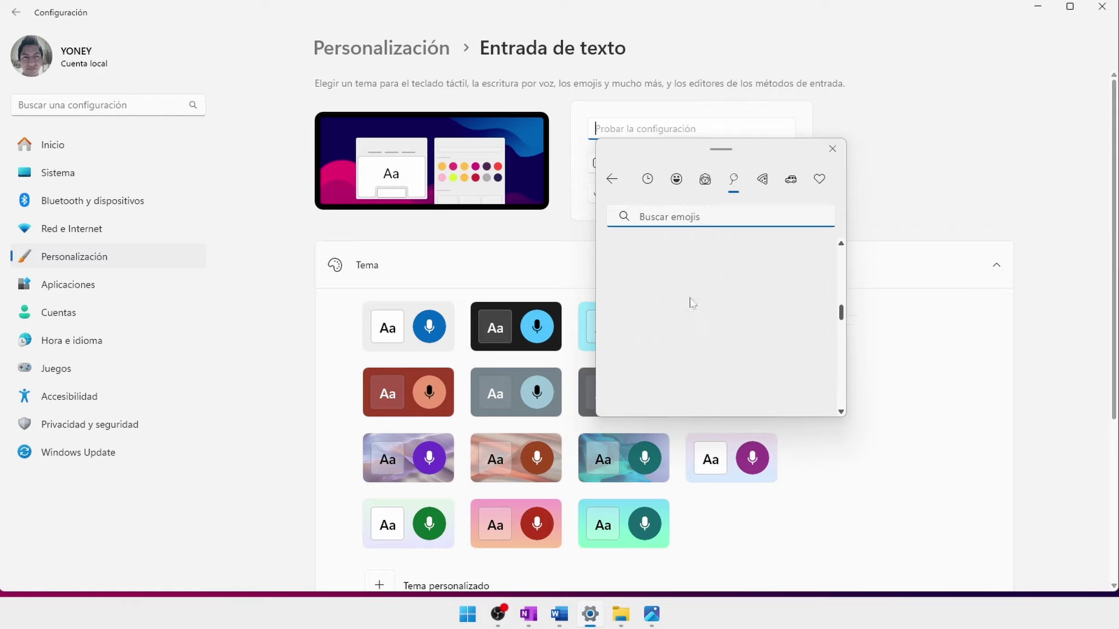
left_click(763, 181)
left_click(793, 182)
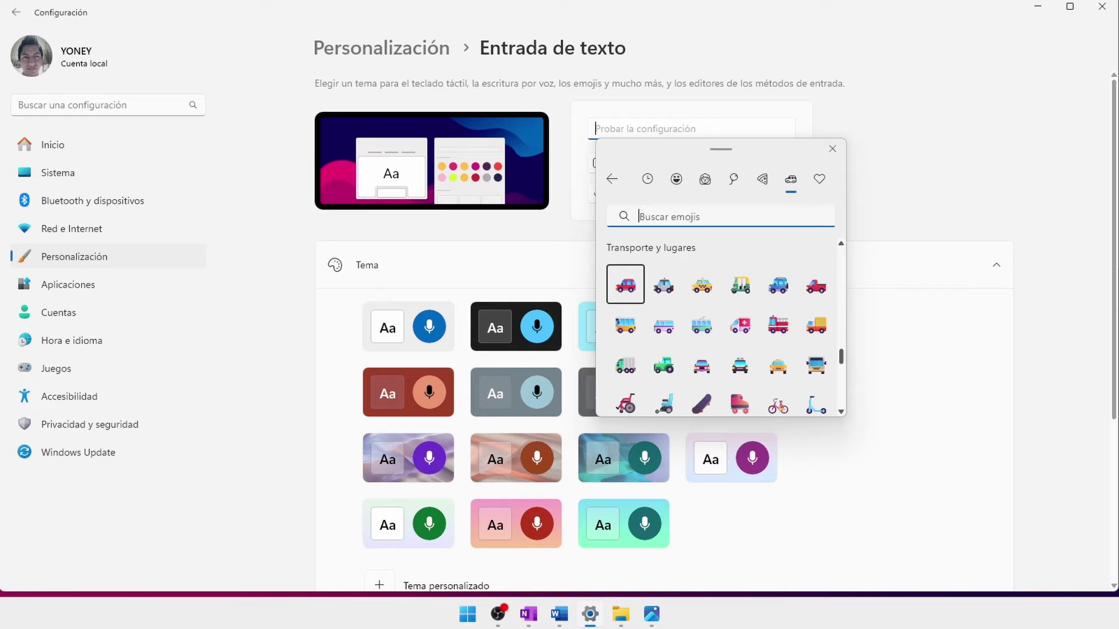
type("pelot")
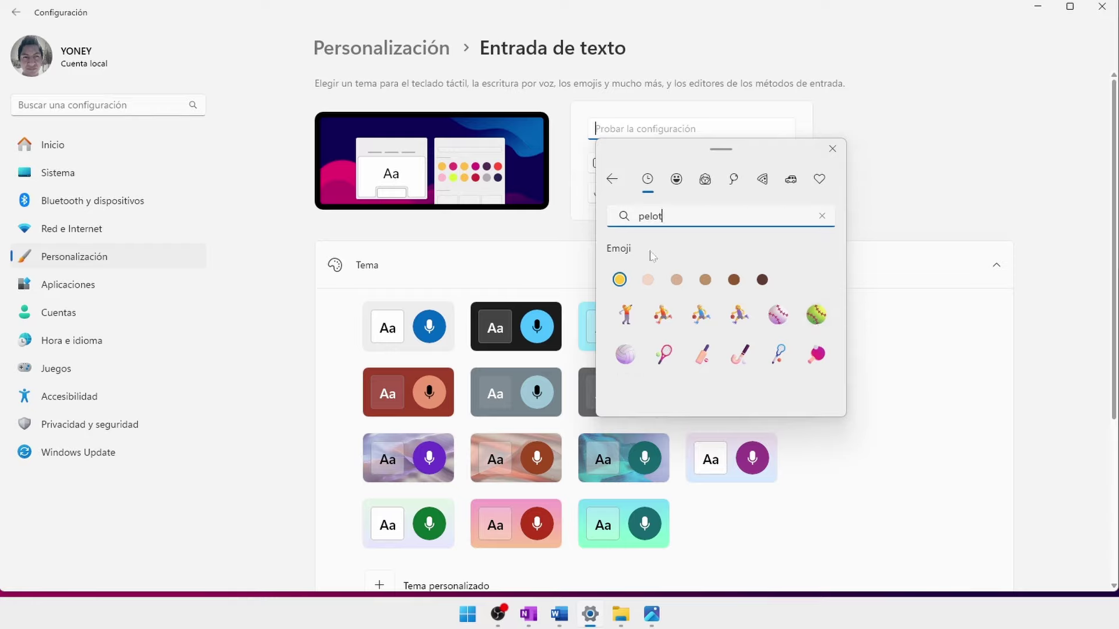
left_click(609, 181)
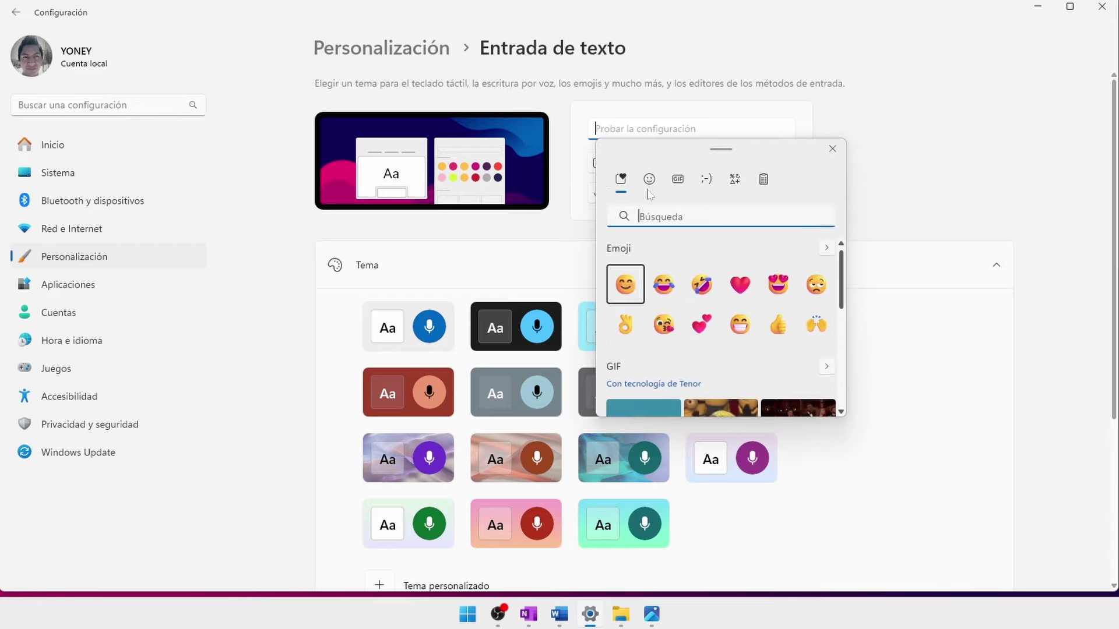
Step: Browse the trending Tenor GIFs and move the emoji panel away from the theme choices
left_click(677, 180)
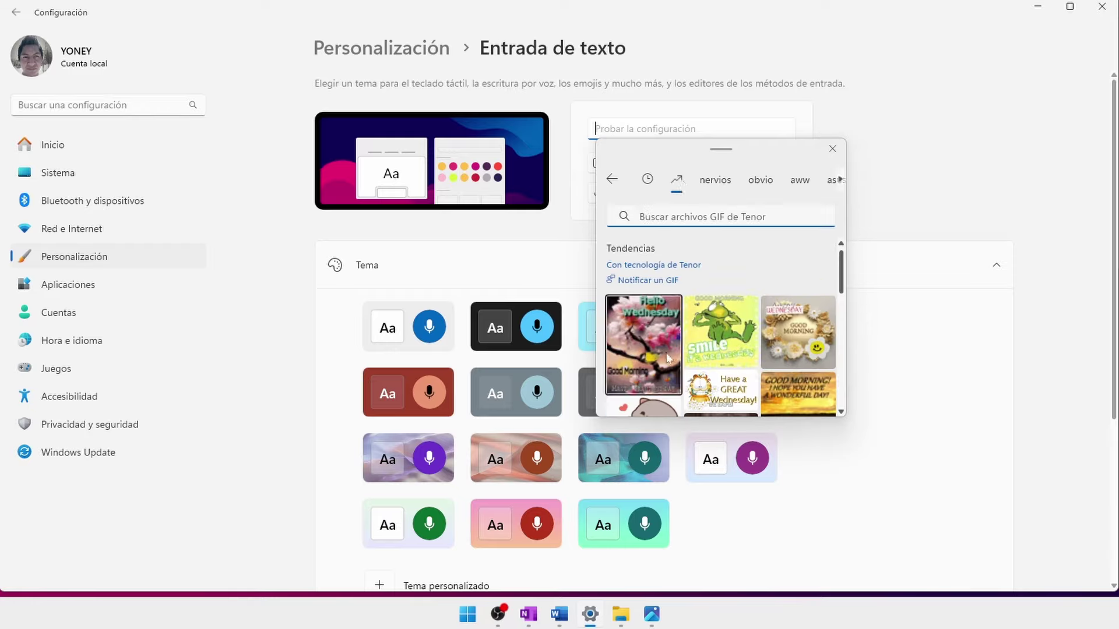
scroll(842, 309, "down", 3)
scroll(843, 280, "up", 3)
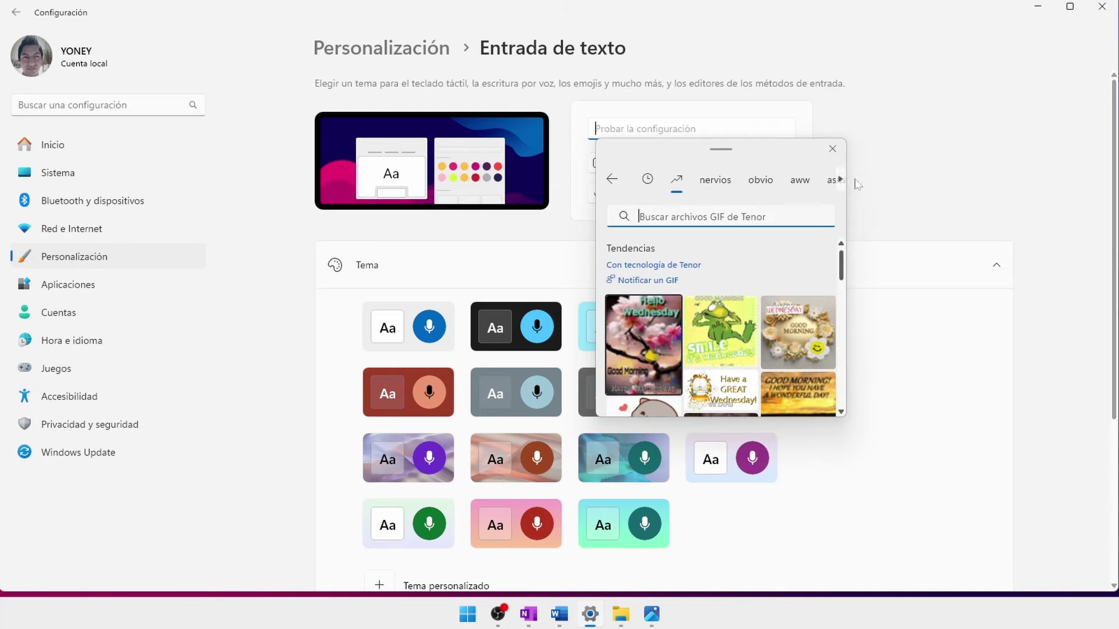
left_click_drag(730, 156, 912, 139)
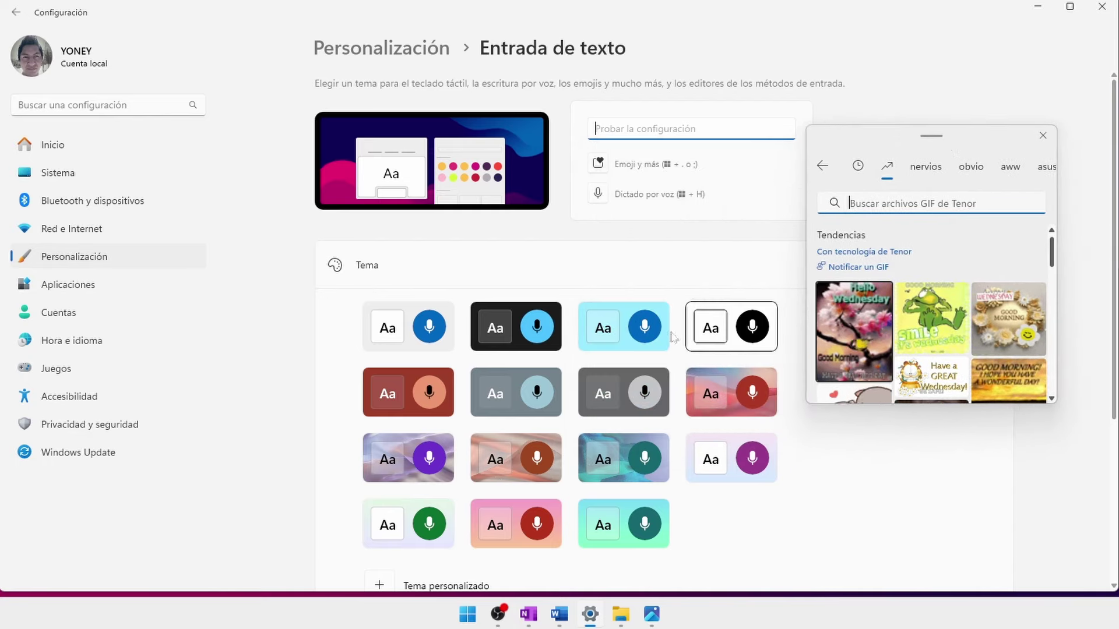
Step: Apply the black theme with the light blue microphone, and reopen the emoji panel clear of the test field to check it
left_click(512, 313)
left_click(513, 313)
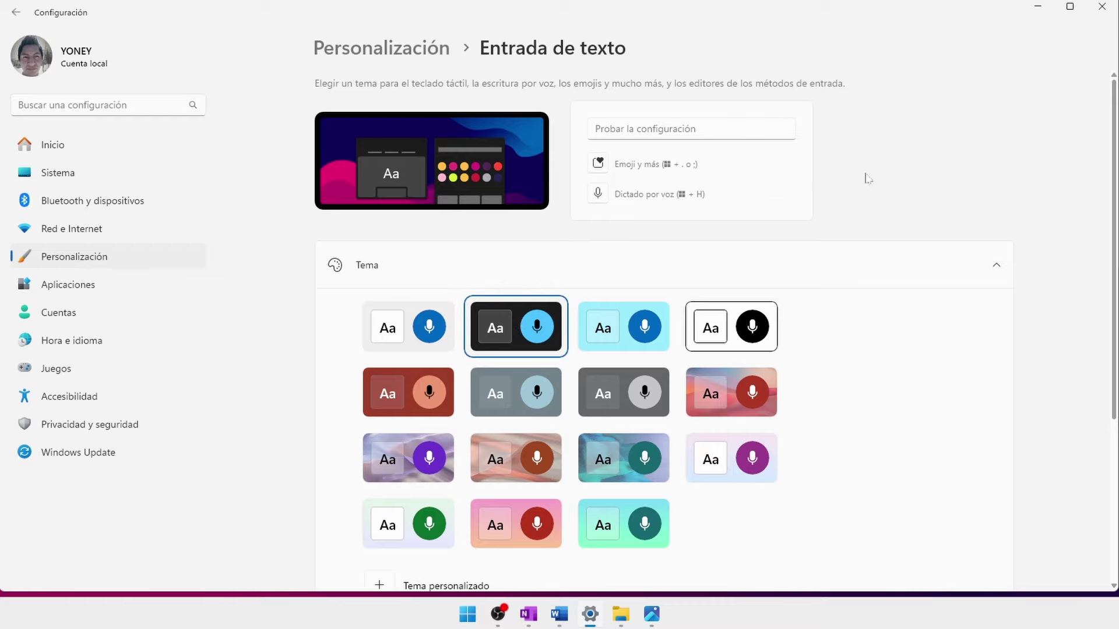
key("super+period")
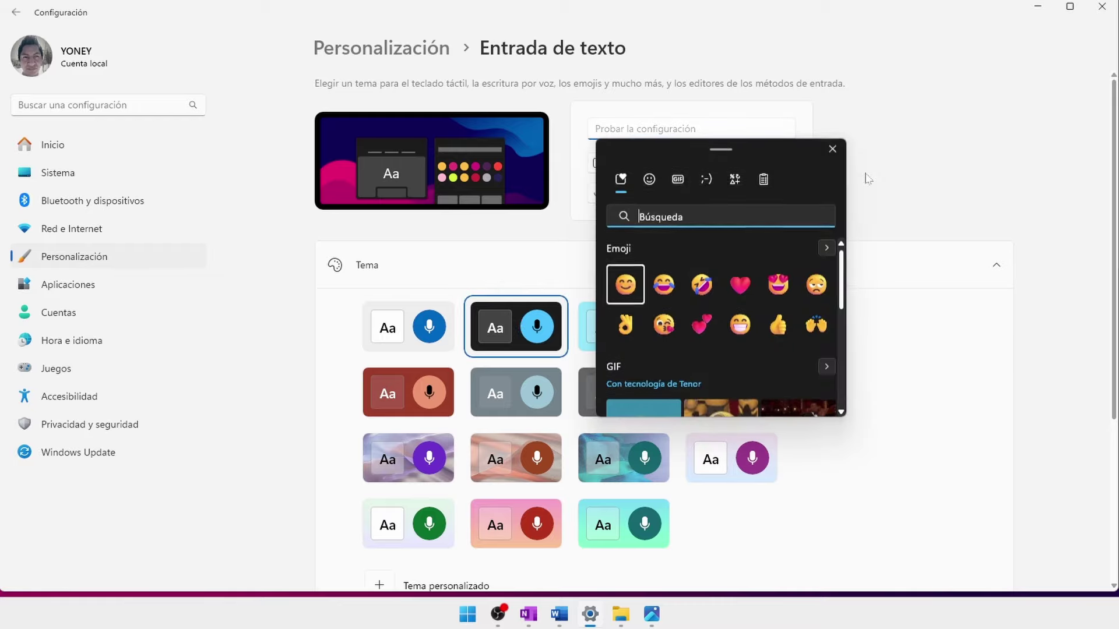
left_click_drag(767, 150, 1004, 131)
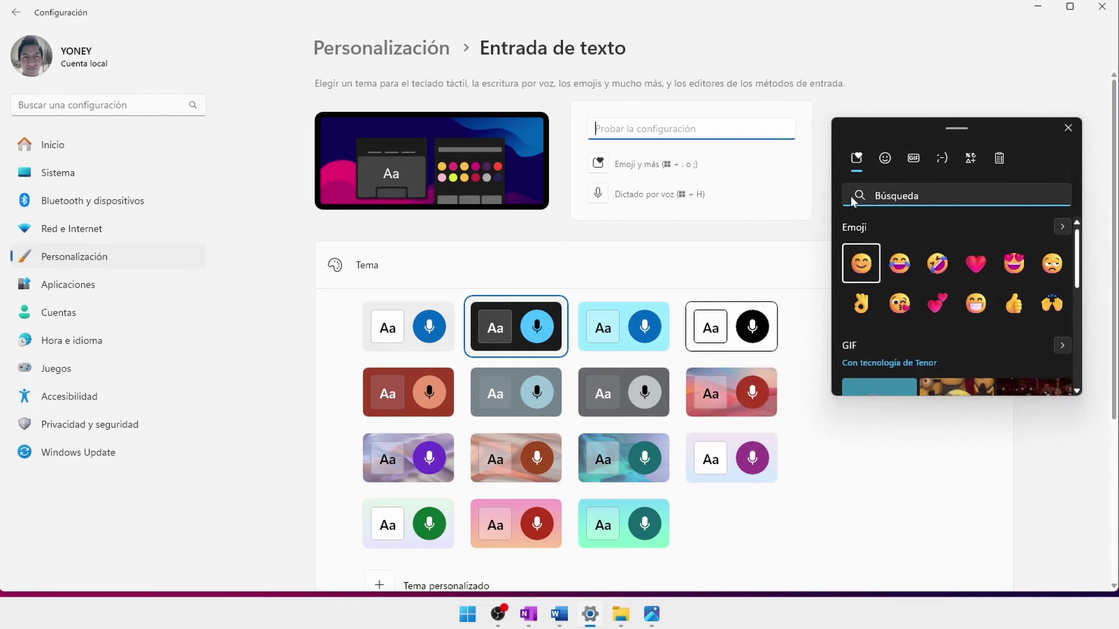
Step: Examine the kaomoji collection and the clipboard history in the emoji panel, and close the panel
left_click(942, 156)
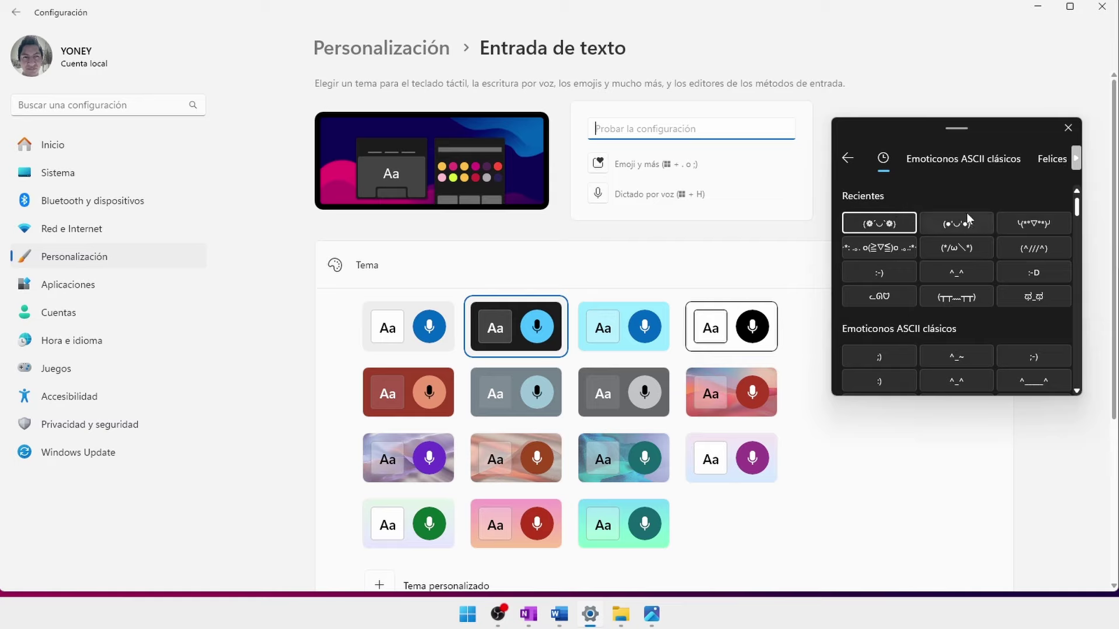
left_click(846, 158)
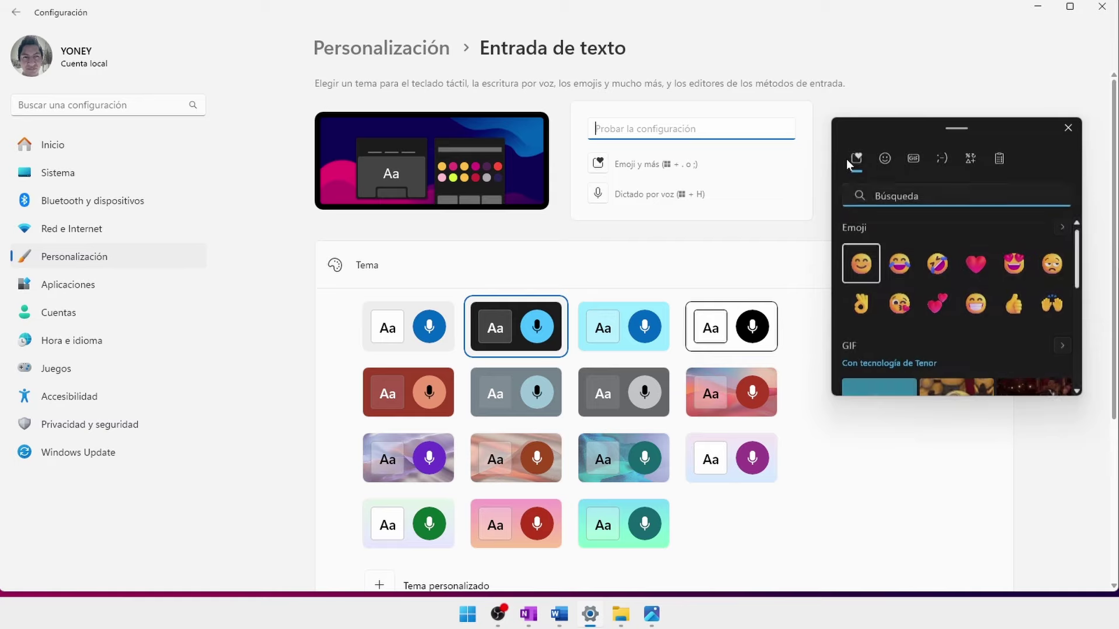
left_click(999, 159)
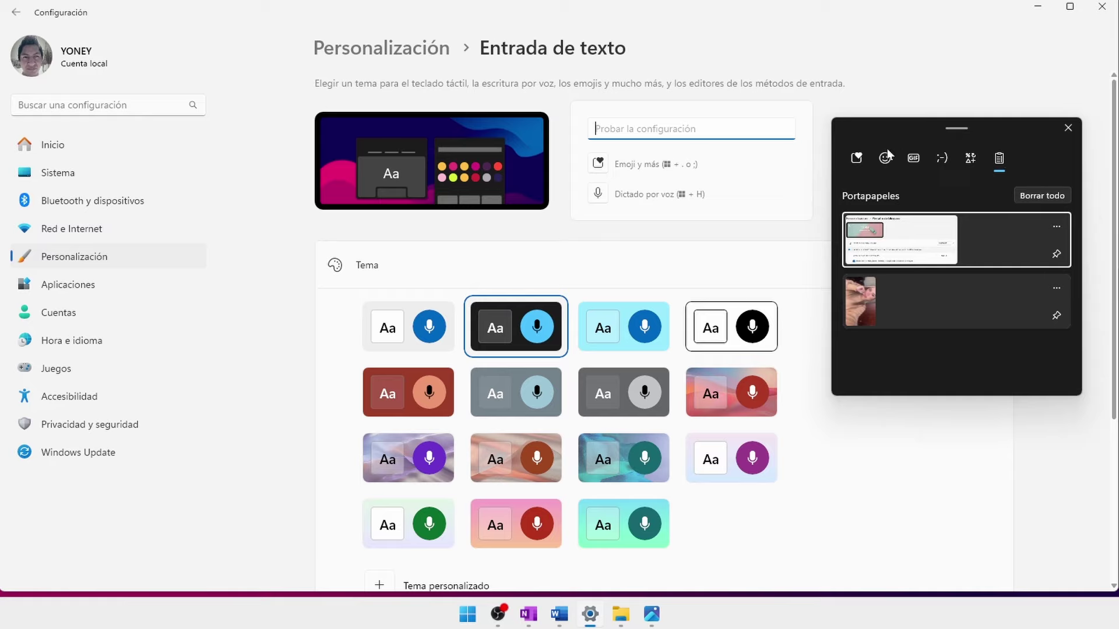
left_click(856, 159)
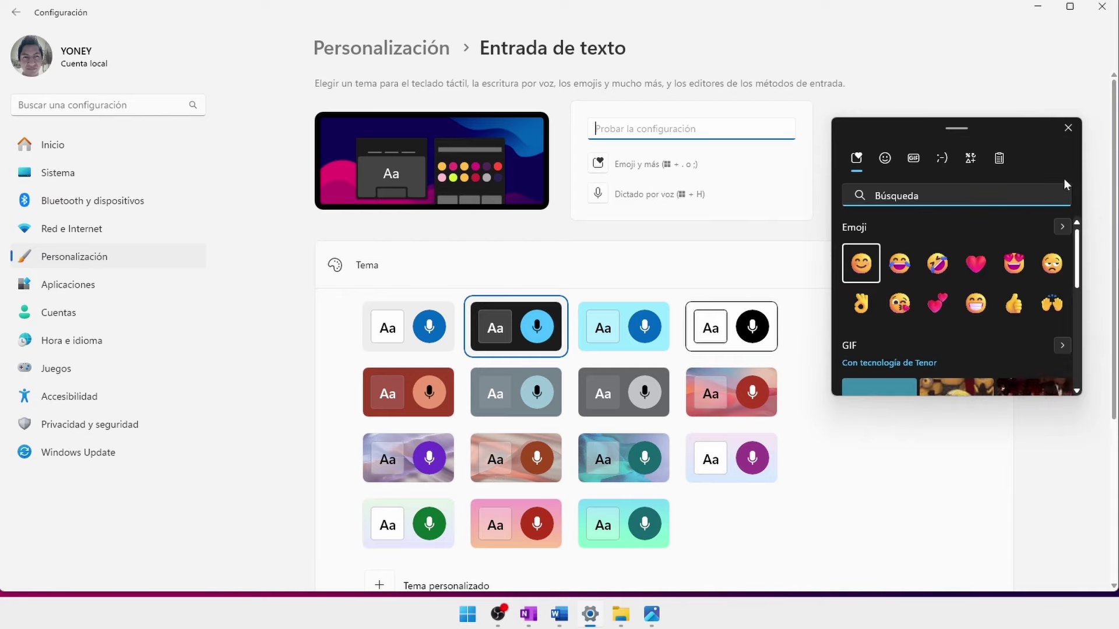
left_click(1068, 129)
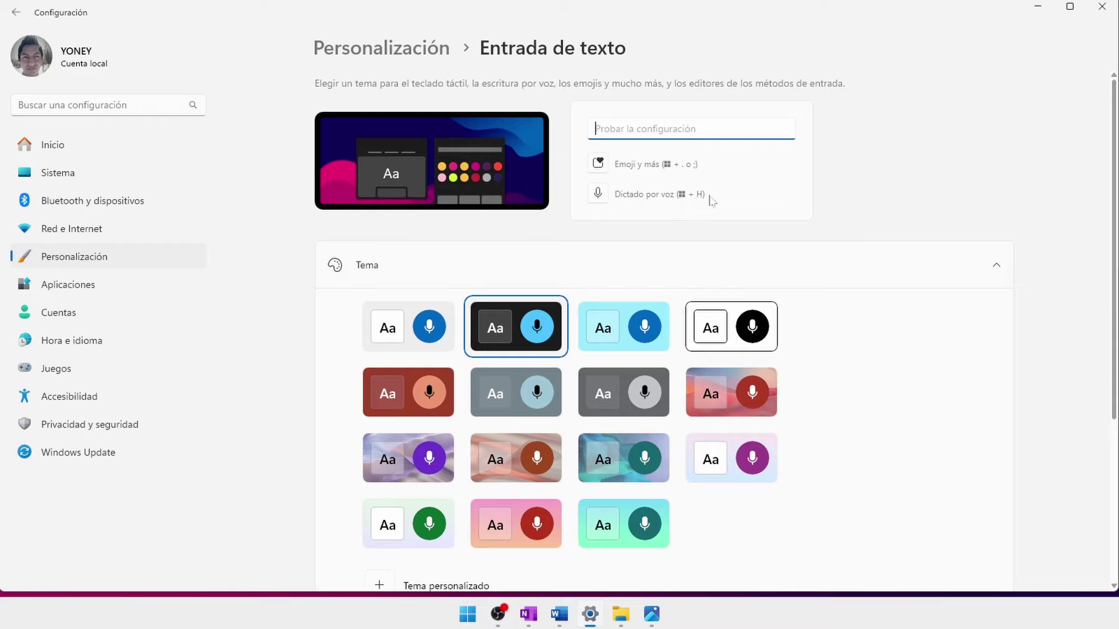
Step: Expand the Teclado táctil section and review its keyboard size, key background and key text size options
scroll(886, 275, "down", 4)
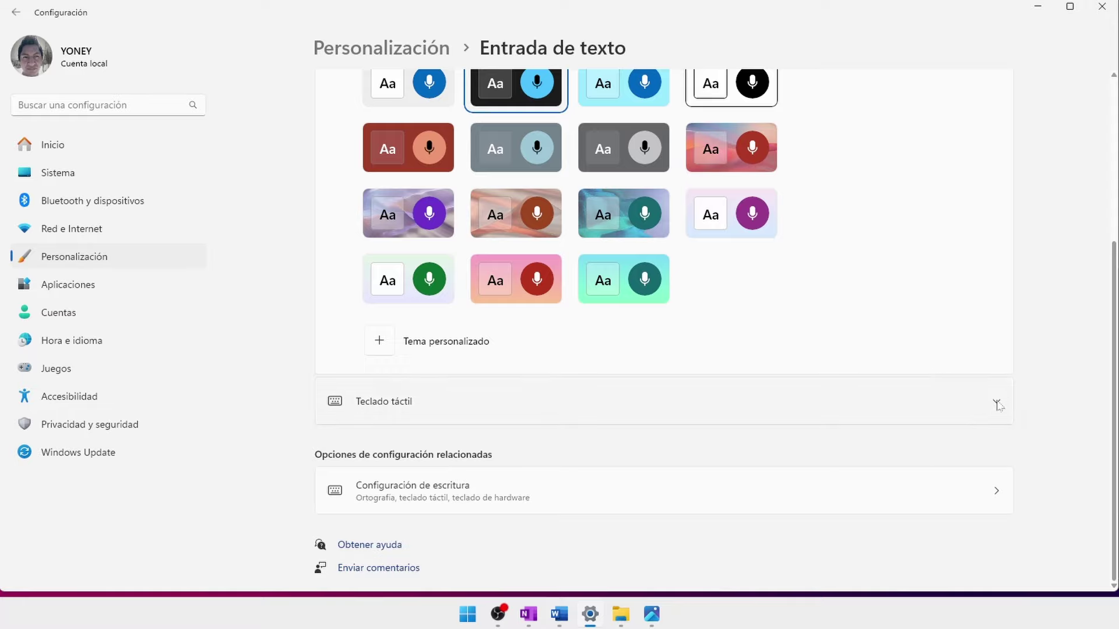
left_click(997, 402)
scroll(825, 412, "down", 2)
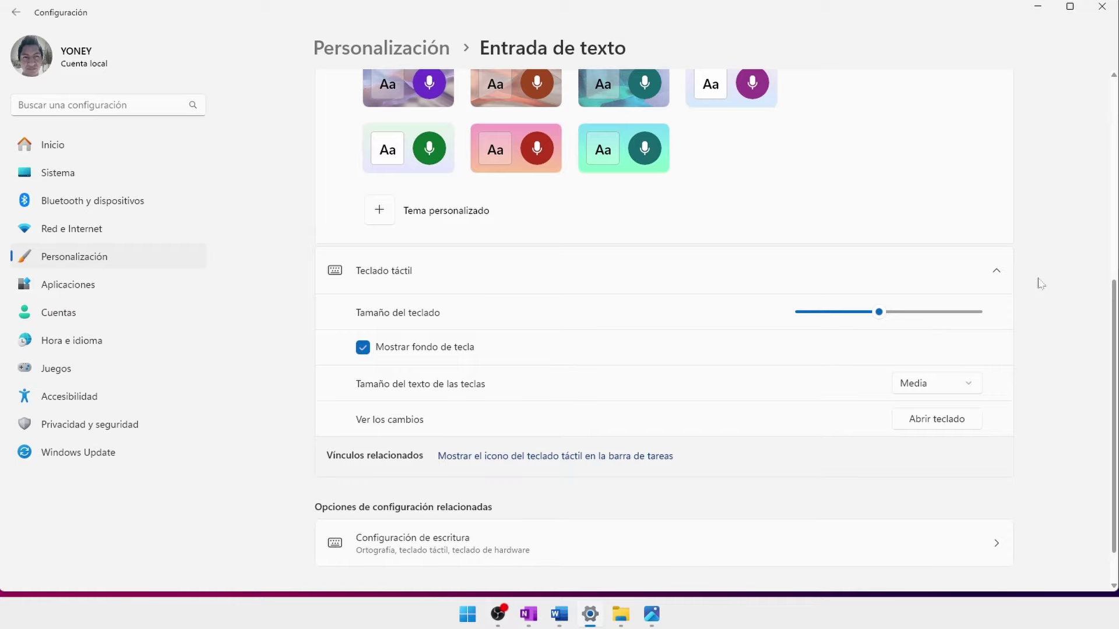
scroll(1041, 284, "up", 5)
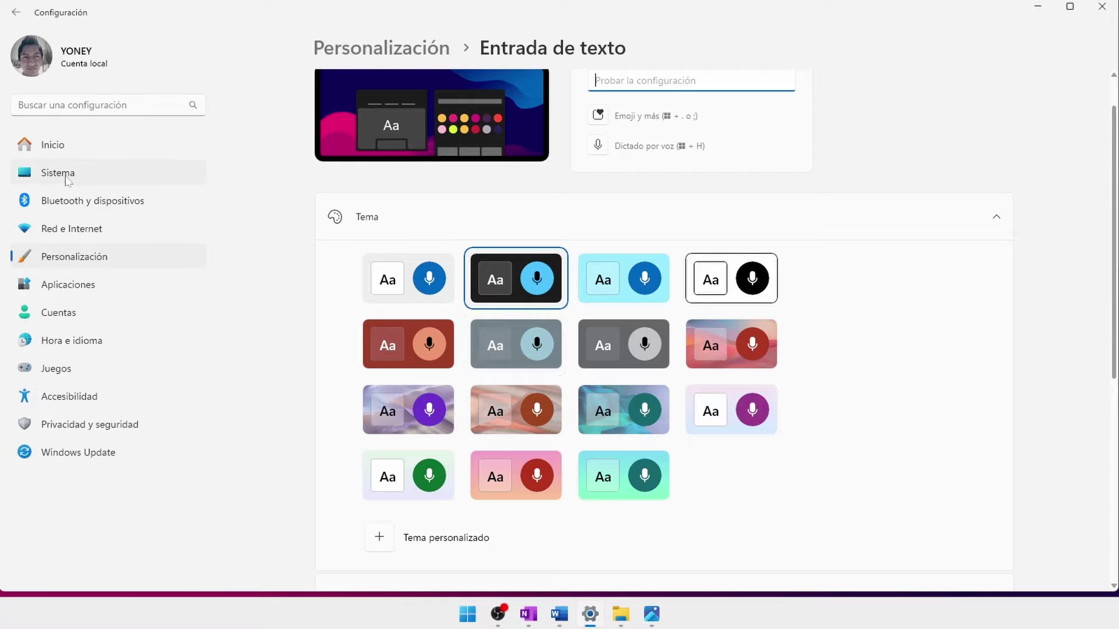
Step: Review the Barra de tareas personalization settings, including the additional system tray icons, and return to the Personalización overview
left_click(69, 179)
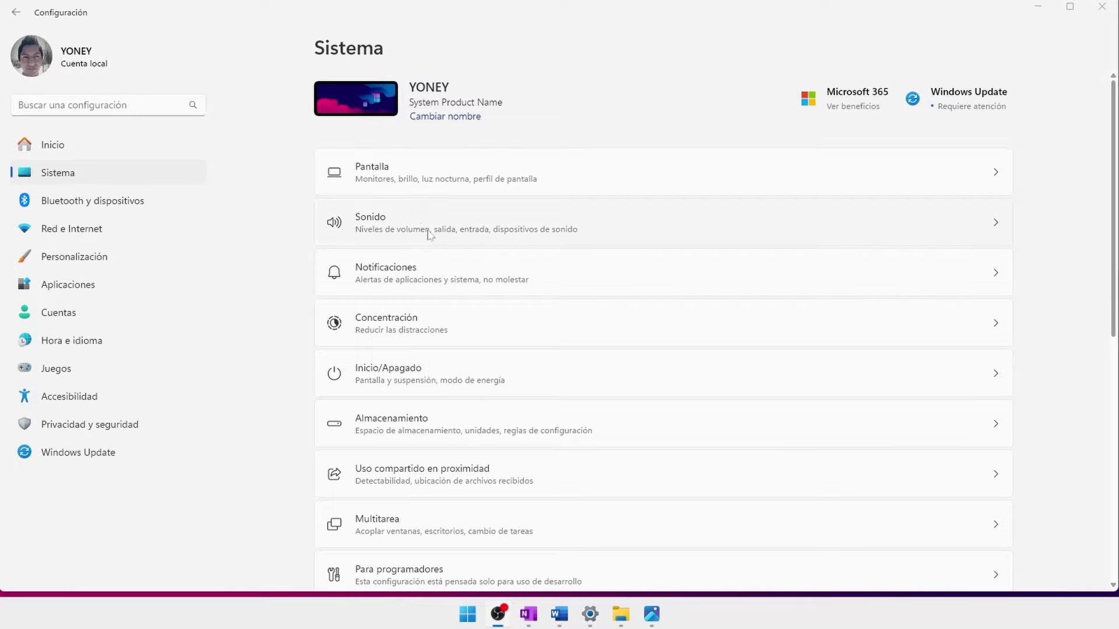
left_click(70, 258)
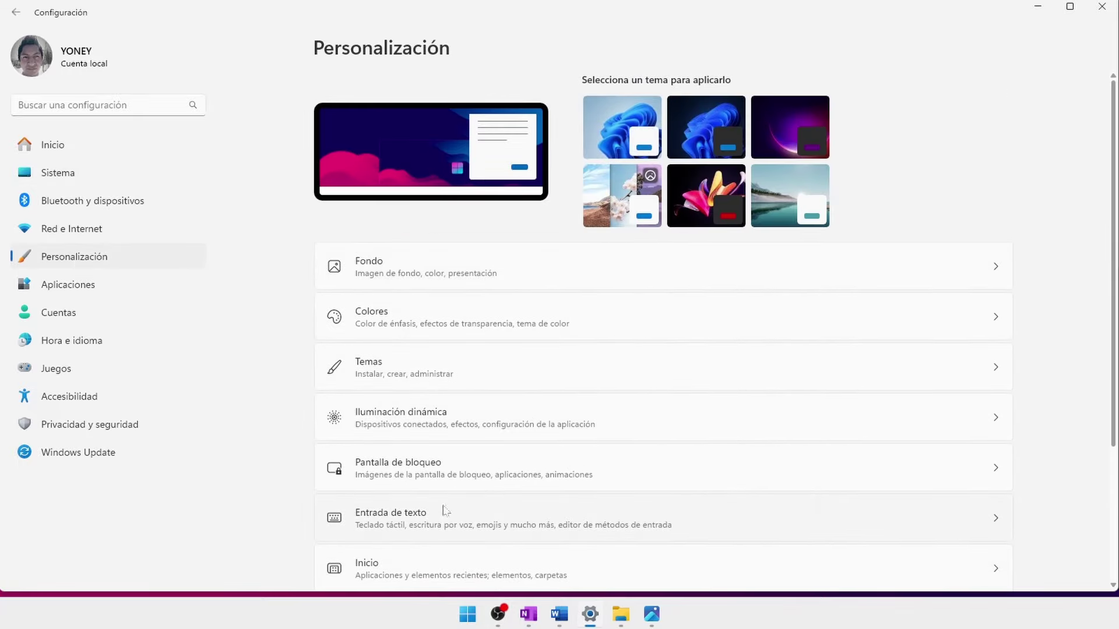
scroll(382, 460, "down", 2)
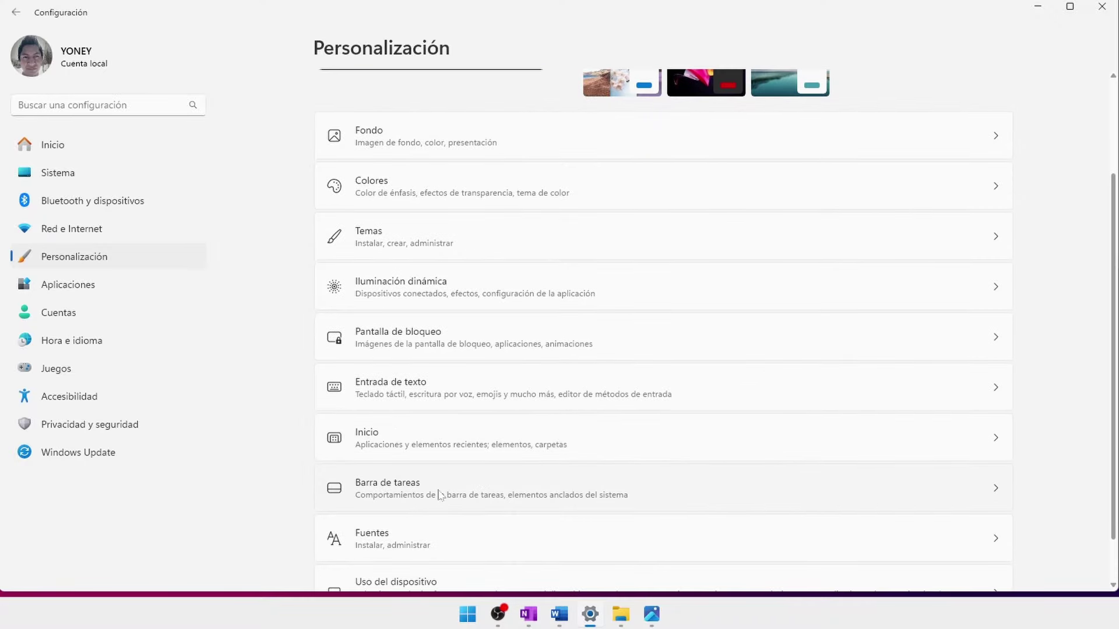
left_click(414, 494)
scroll(1054, 439, "down", 3)
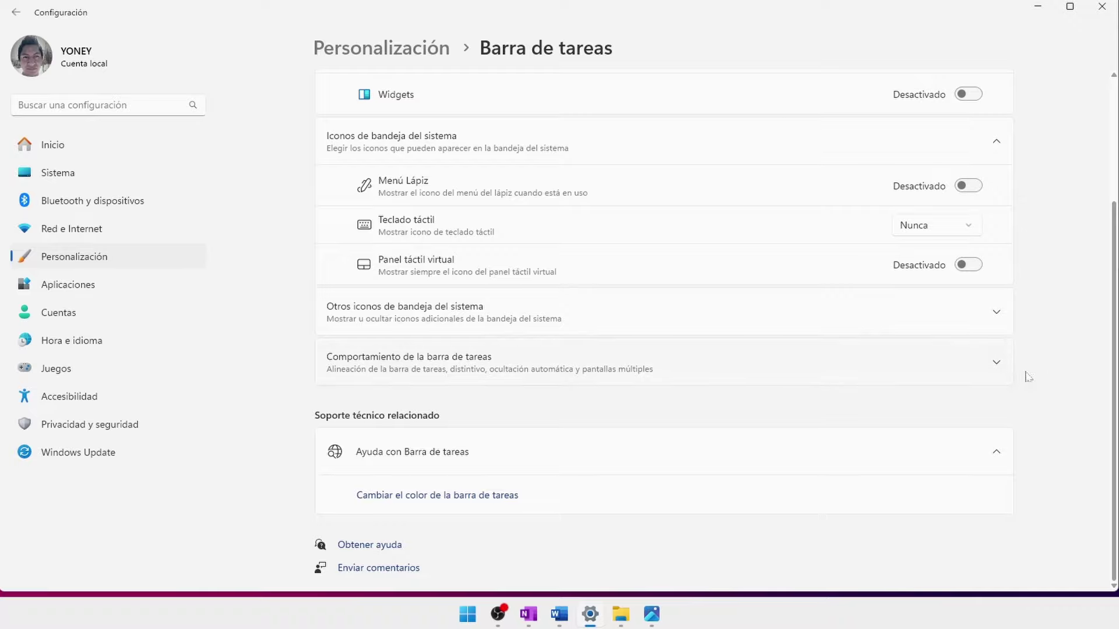
left_click(998, 314)
left_click(1004, 317)
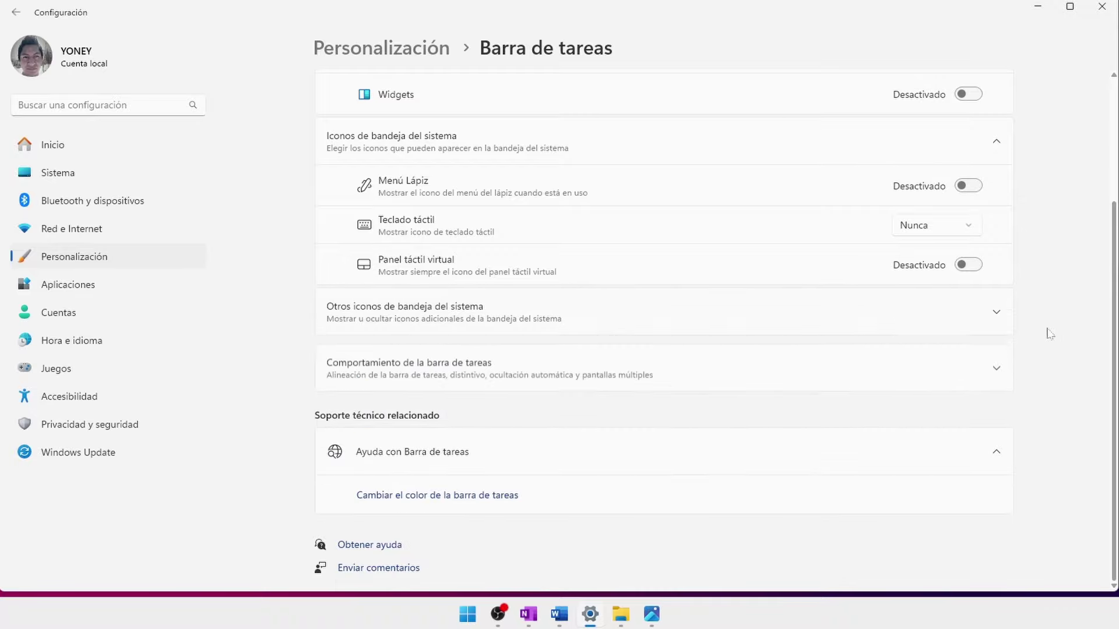
scroll(1046, 332, "up", 2)
left_click(375, 48)
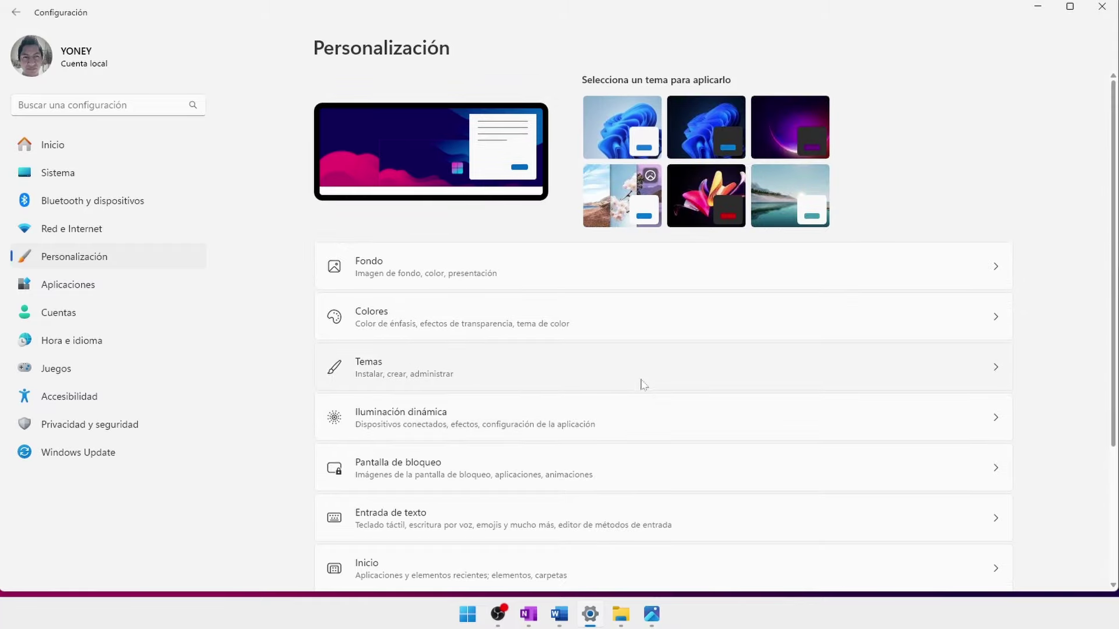
Step: Review the layout choices and display options of the Inicio personalization page, and return to the Personalización overview
scroll(461, 446, "down", 2)
left_click(460, 445)
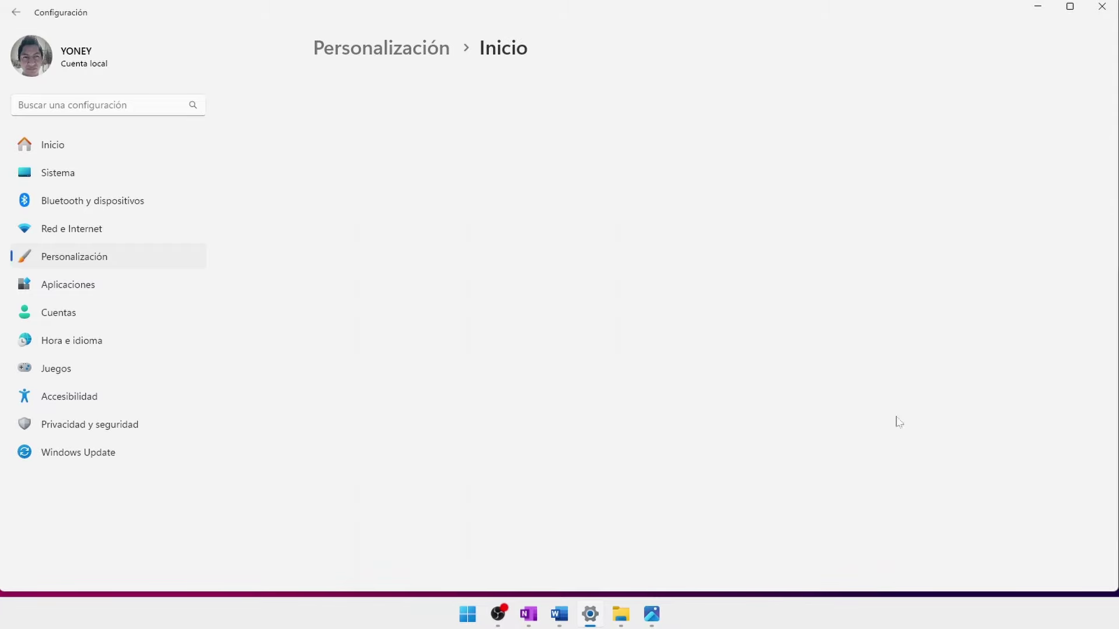
scroll(1059, 429, "down", 2)
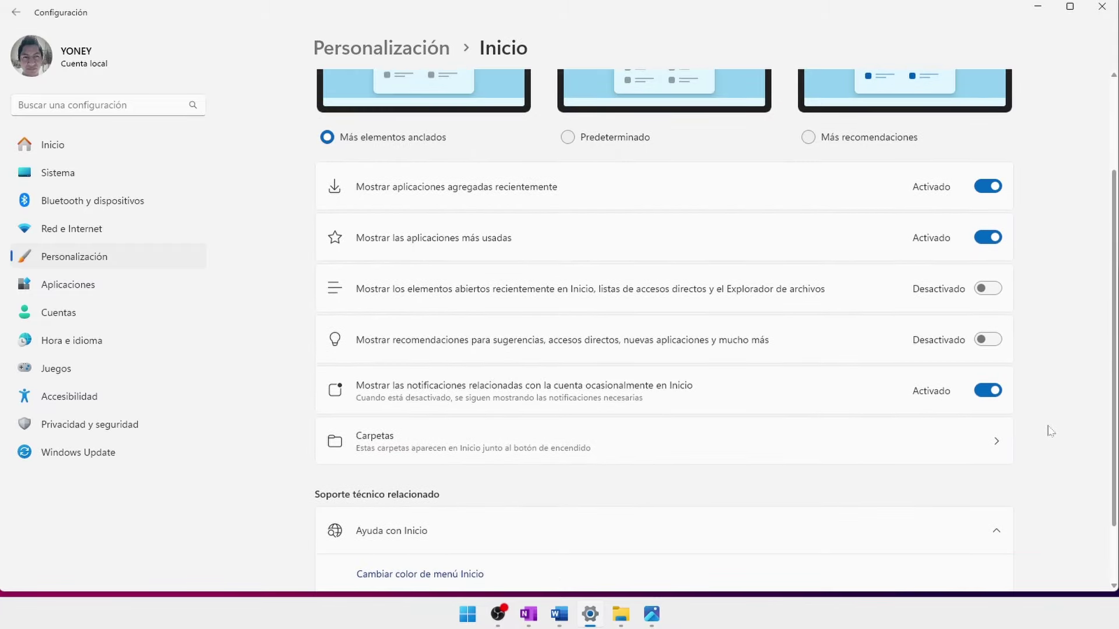
scroll(1053, 441, "up", 2)
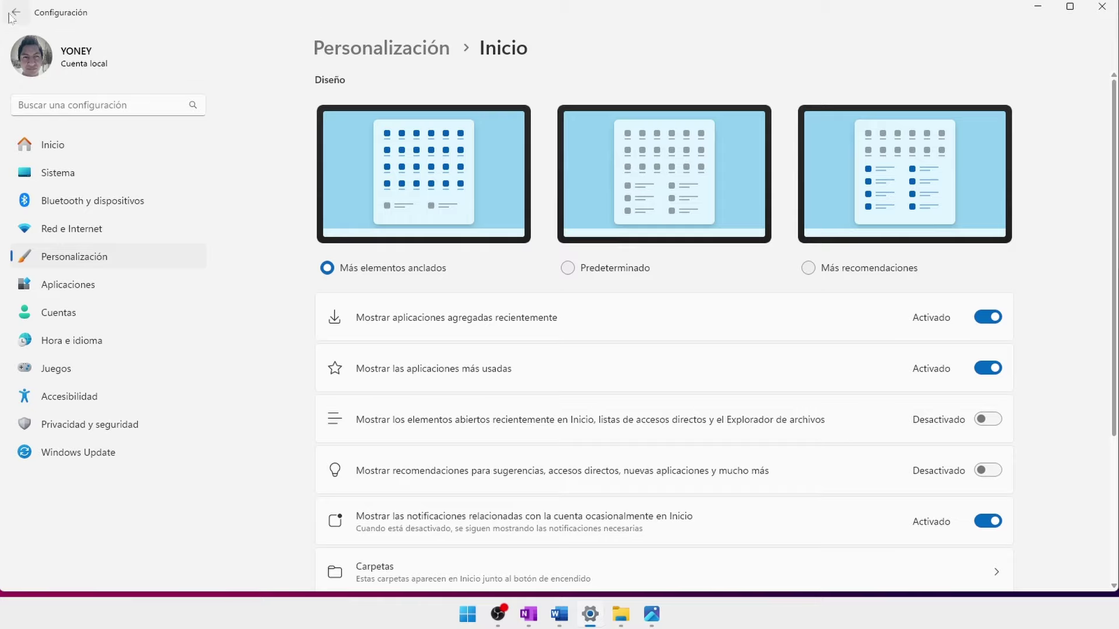
left_click(397, 49)
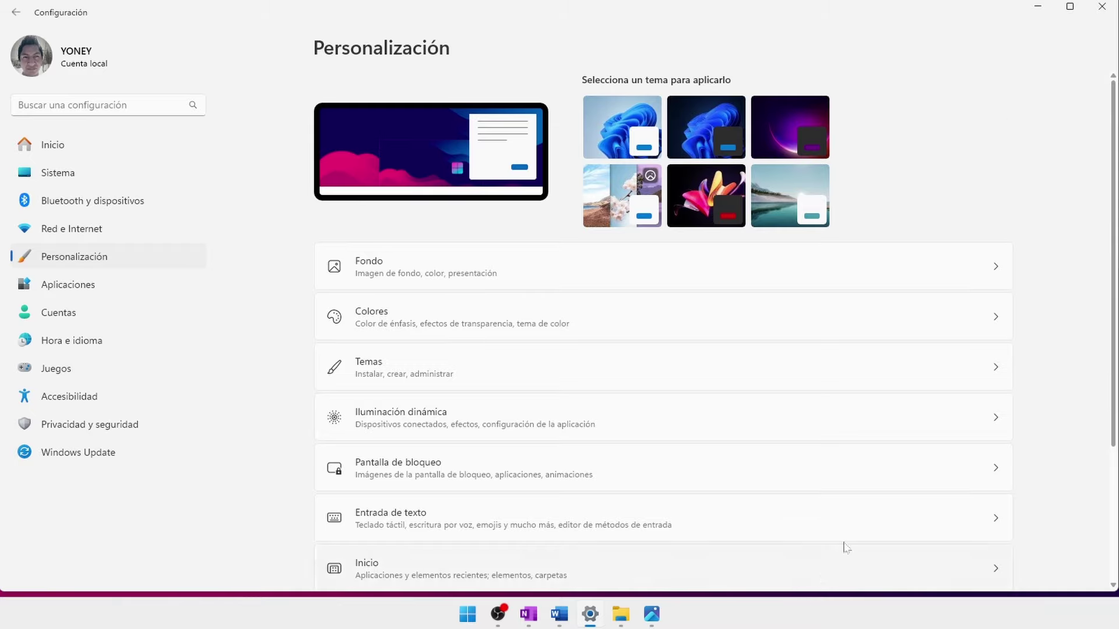
Step: Set the taskbar's Teclado táctil icon to Siempre, and check the touch keyboard and its emoji panel before closing it
right_click(819, 615)
left_click(909, 584)
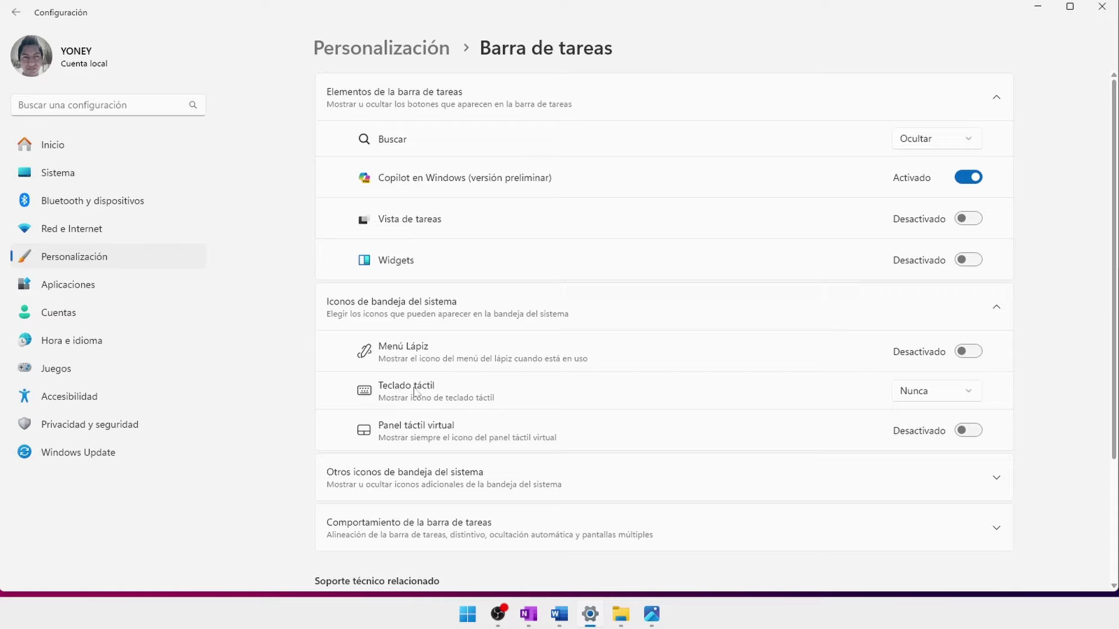
left_click(964, 391)
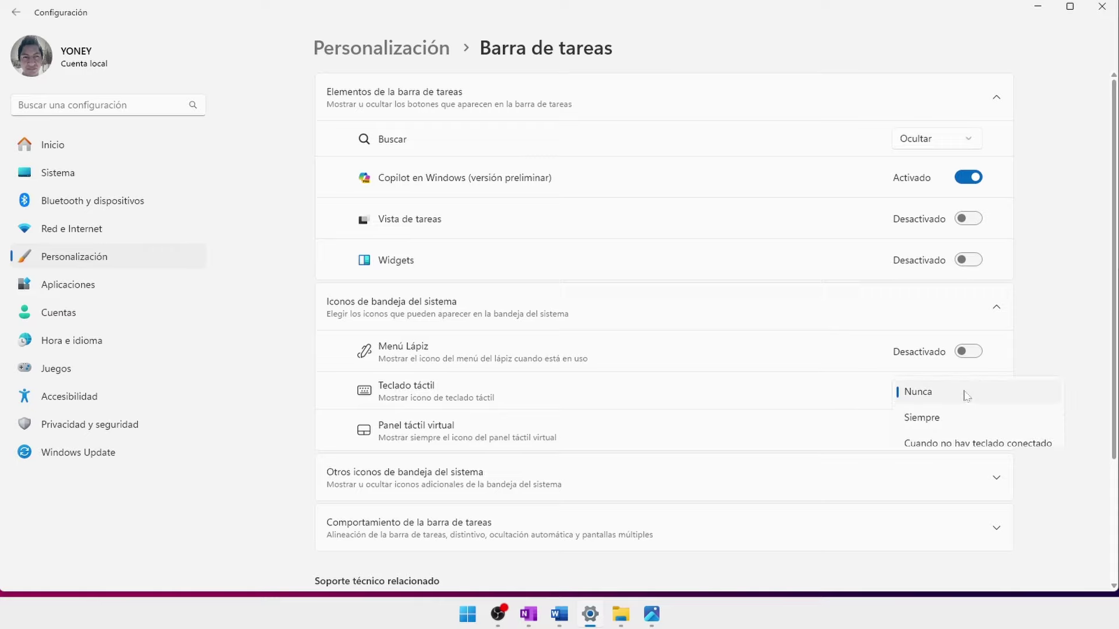
left_click(929, 418)
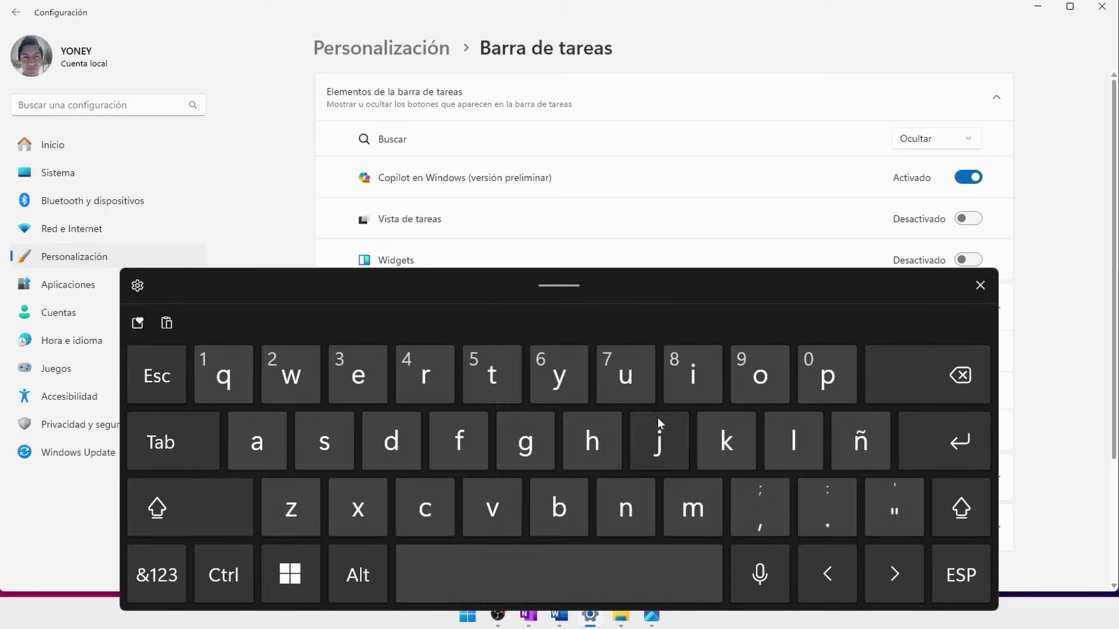
left_click(137, 324)
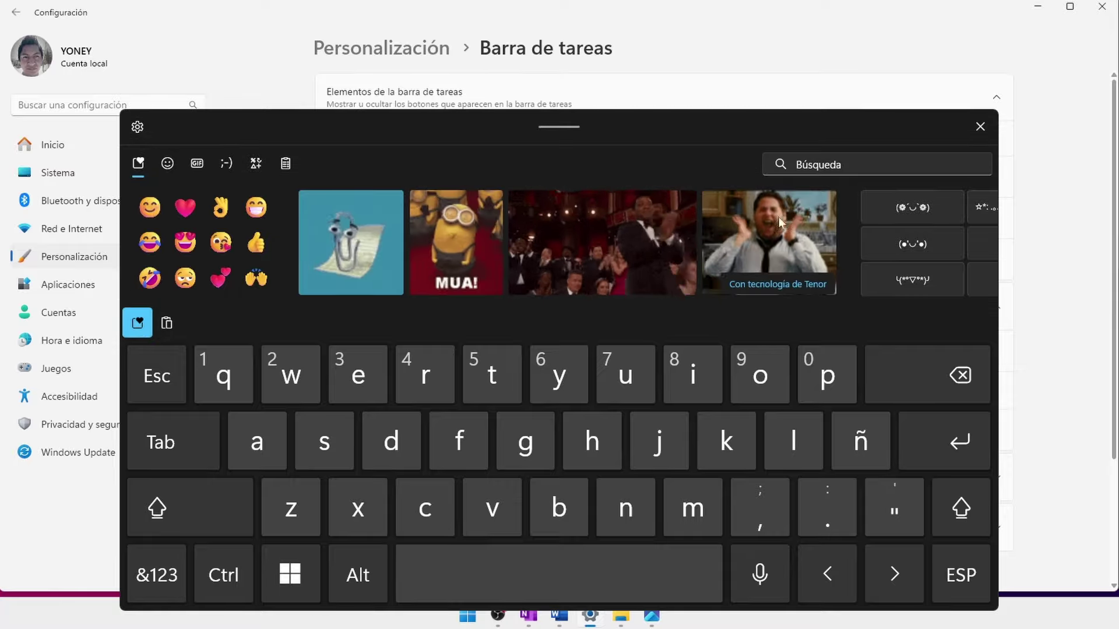
left_click(982, 128)
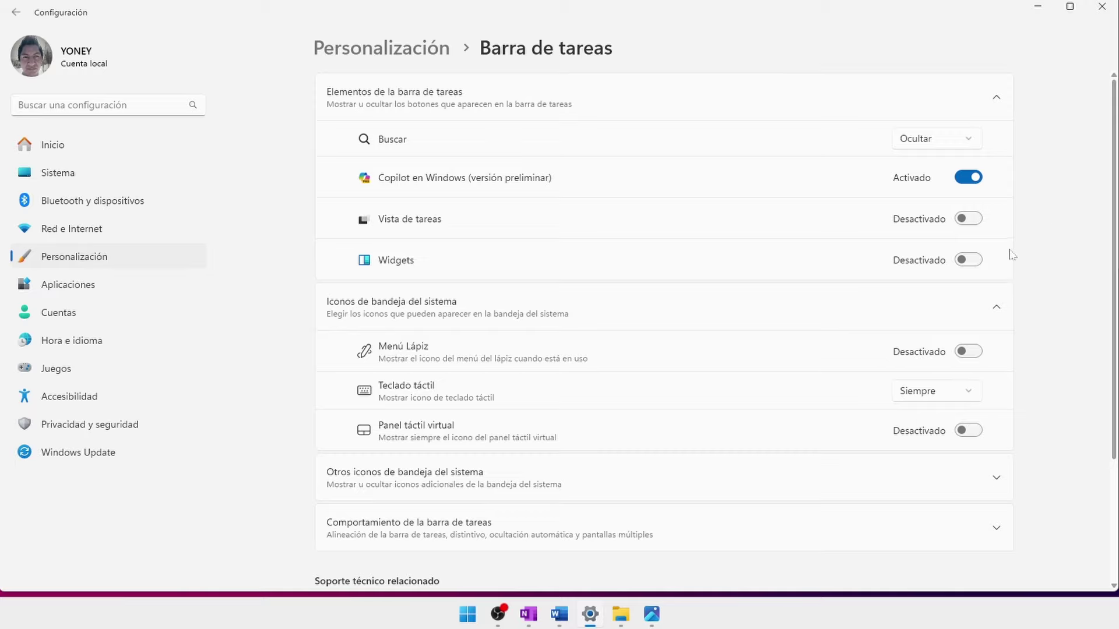
Step: Return to the Entrada de texto settings and examine the test field, theme choices, touch keyboard section and related typing settings
left_click(392, 53)
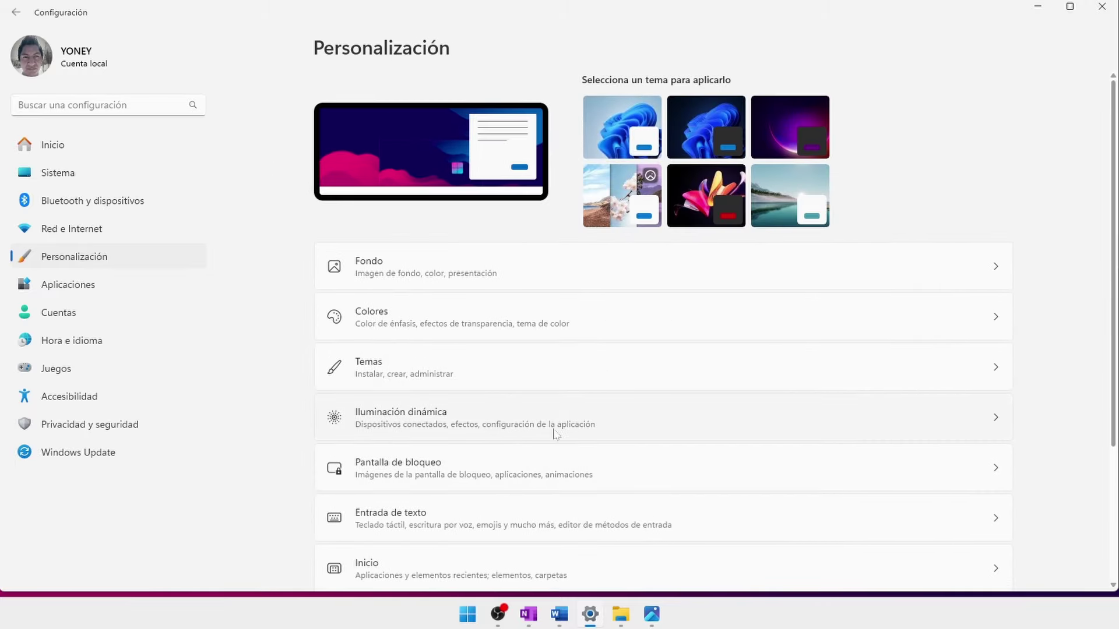
scroll(554, 431, "down", 2)
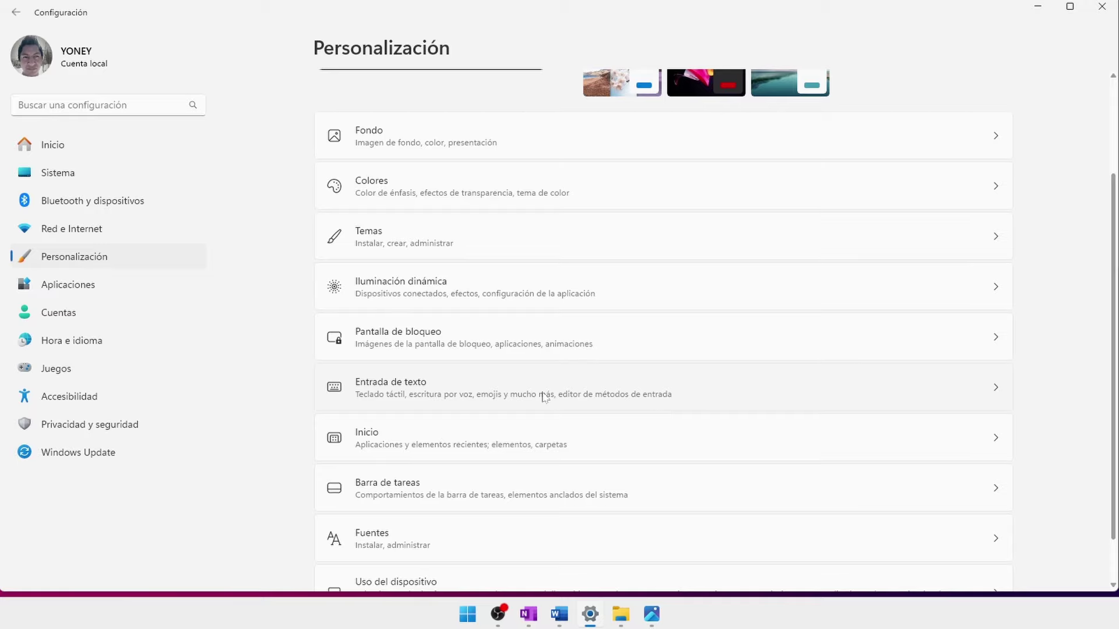
left_click(447, 395)
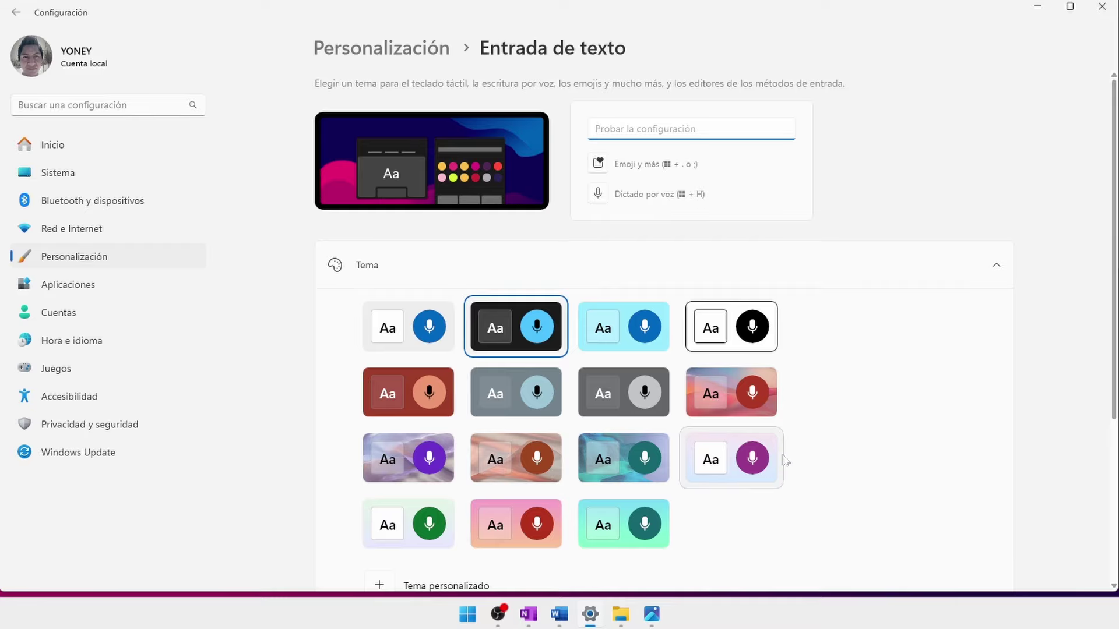
scroll(782, 457, "down", 4)
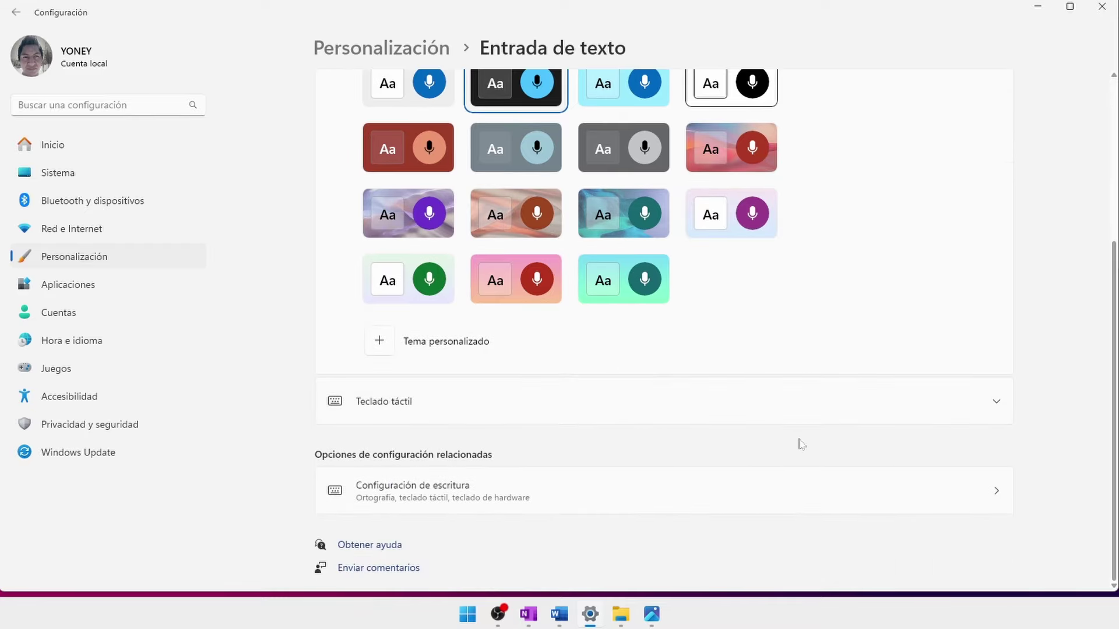
scroll(801, 445, "up", 4)
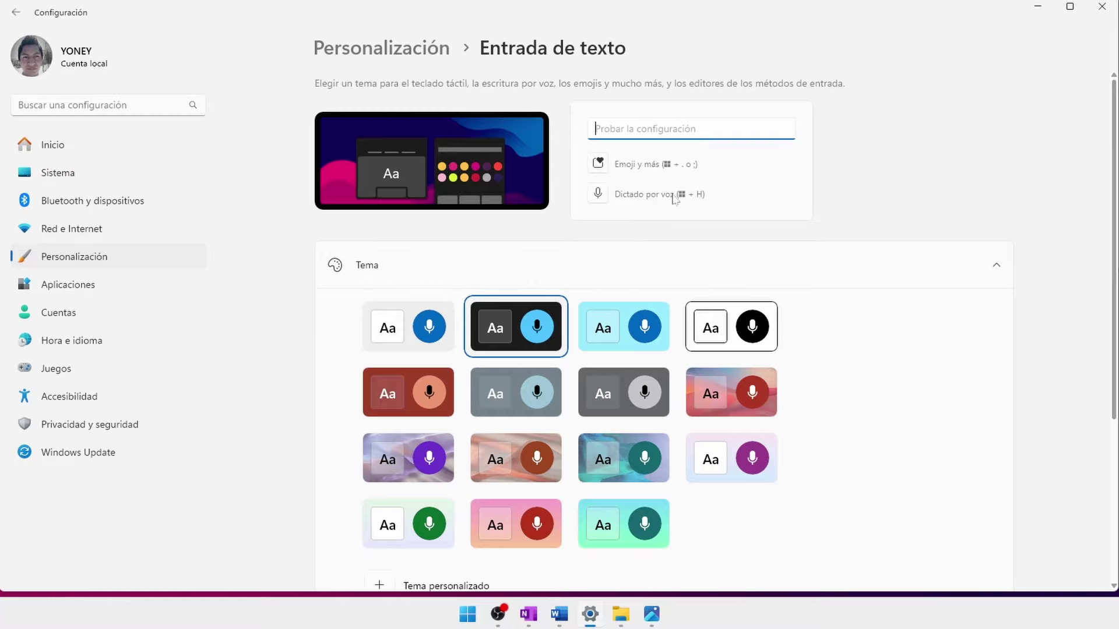
scroll(831, 384, "down", 4)
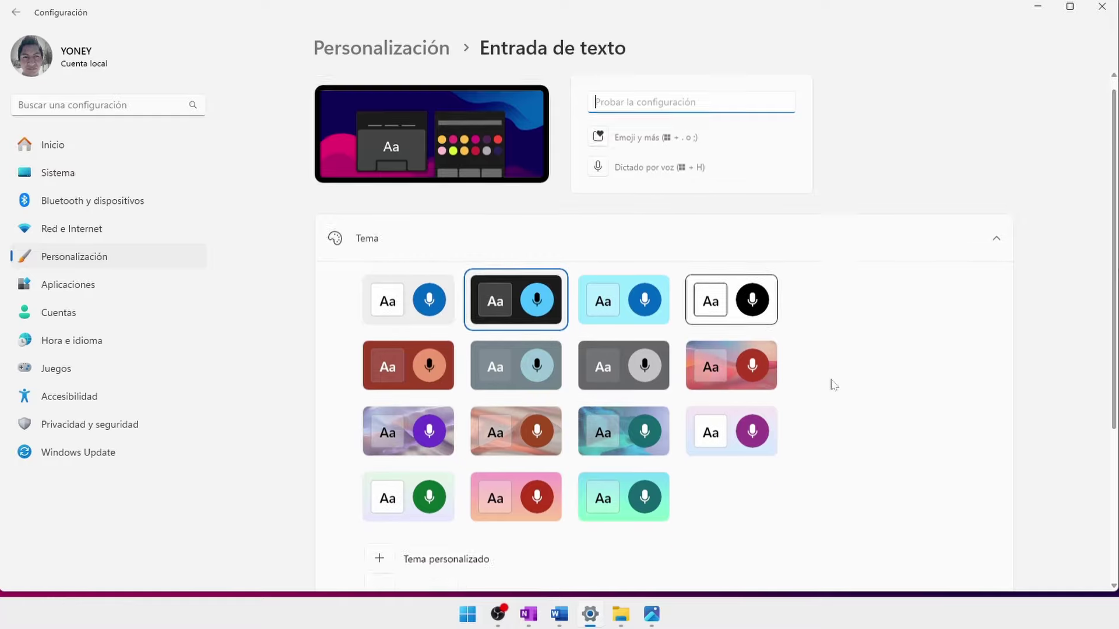
scroll(583, 439, "up", 4)
scroll(585, 435, "down", 2)
scroll(584, 436, "down", 2)
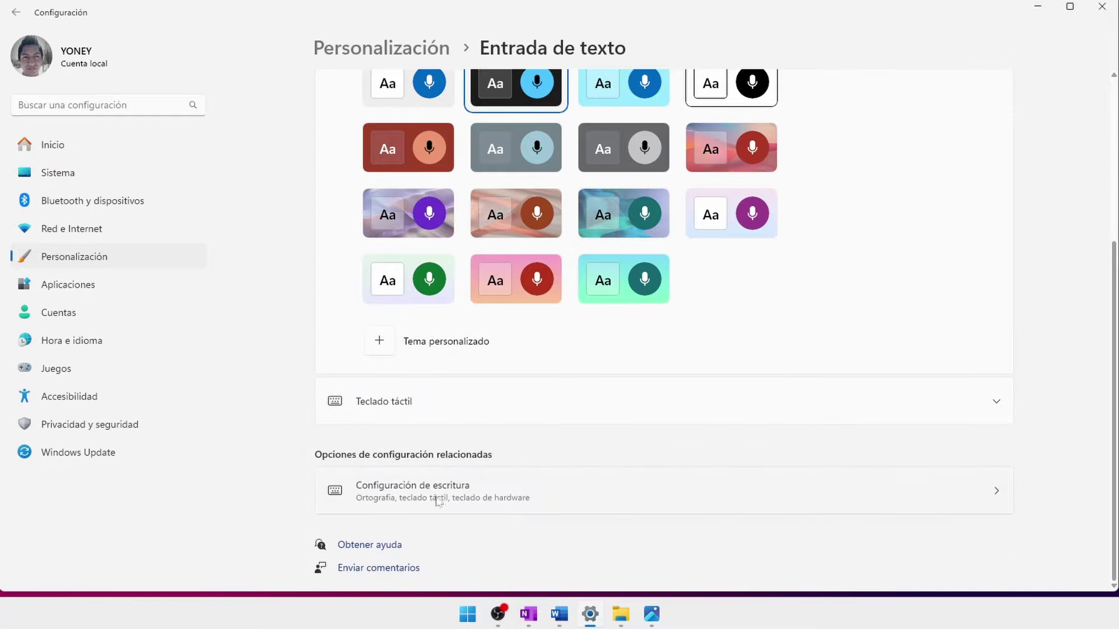
scroll(447, 419, "up", 4)
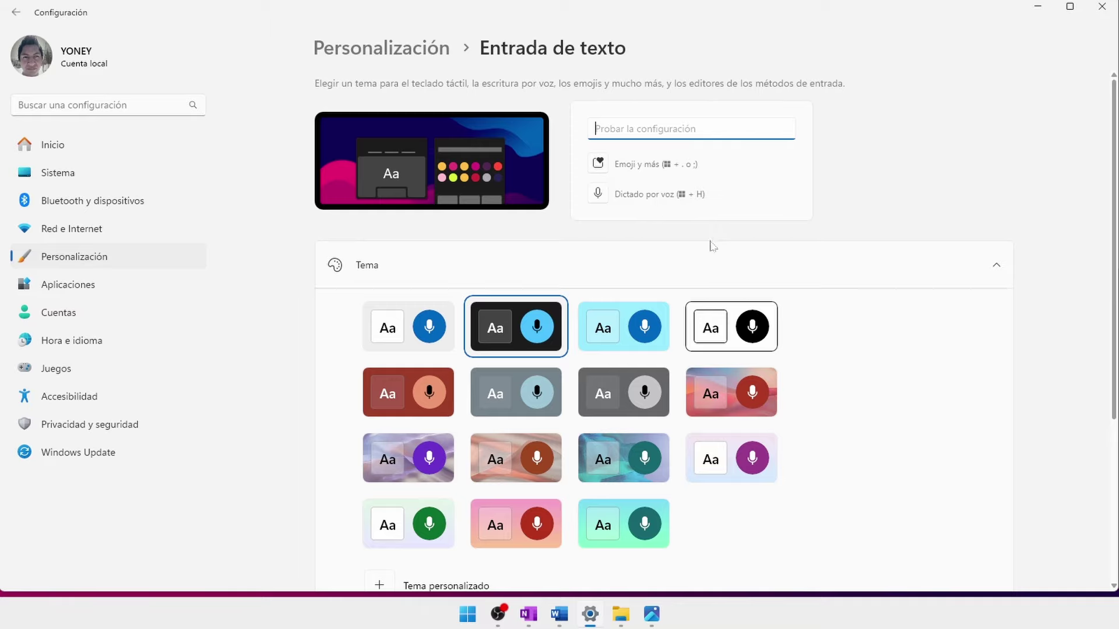
Step: View the open keyboard picture 2. Teclado Ingles.jpg in the image viewer, and minimize it again
left_click(652, 617)
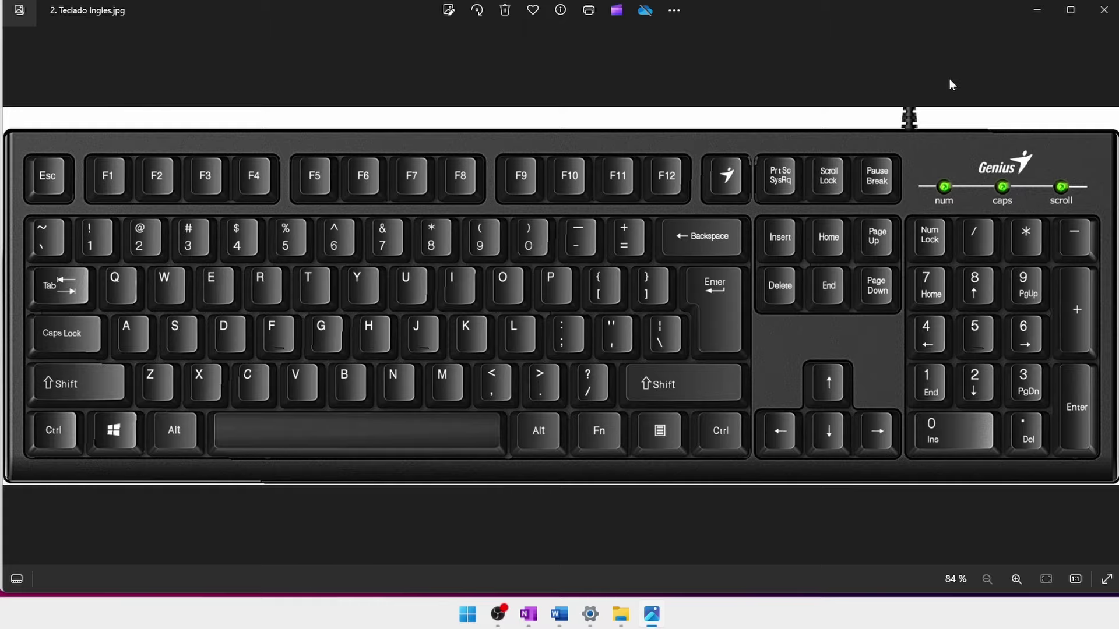
left_click(1046, 9)
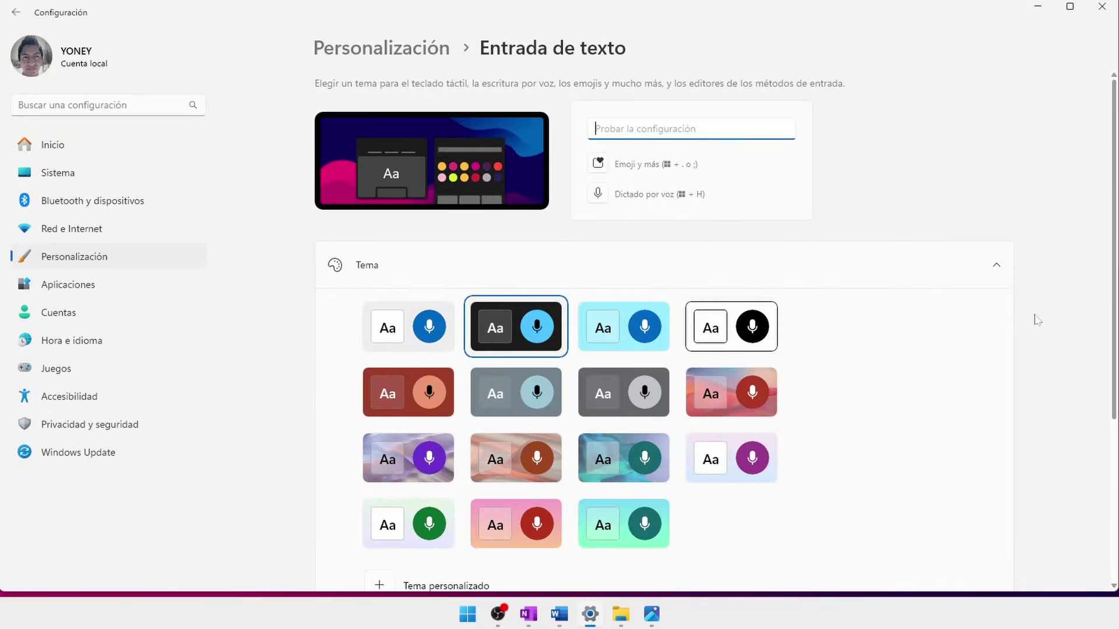
Step: Switch to the blank Word document, dictate "Sí y aparece esta opción" with Windows voice typing, and pause the dictation
left_click(554, 621)
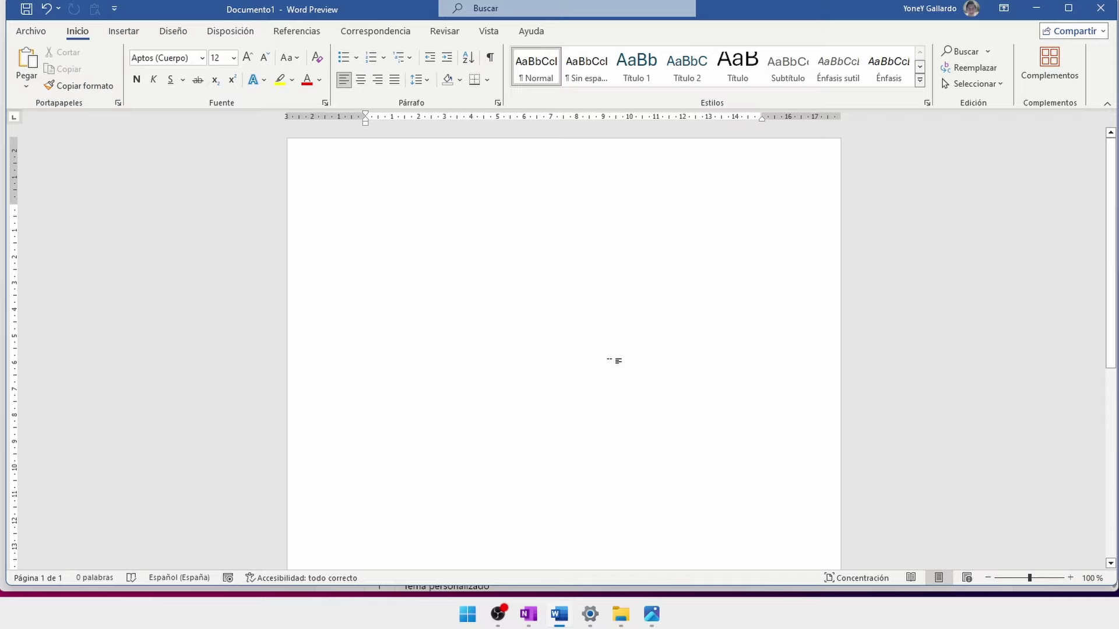
key("super+h")
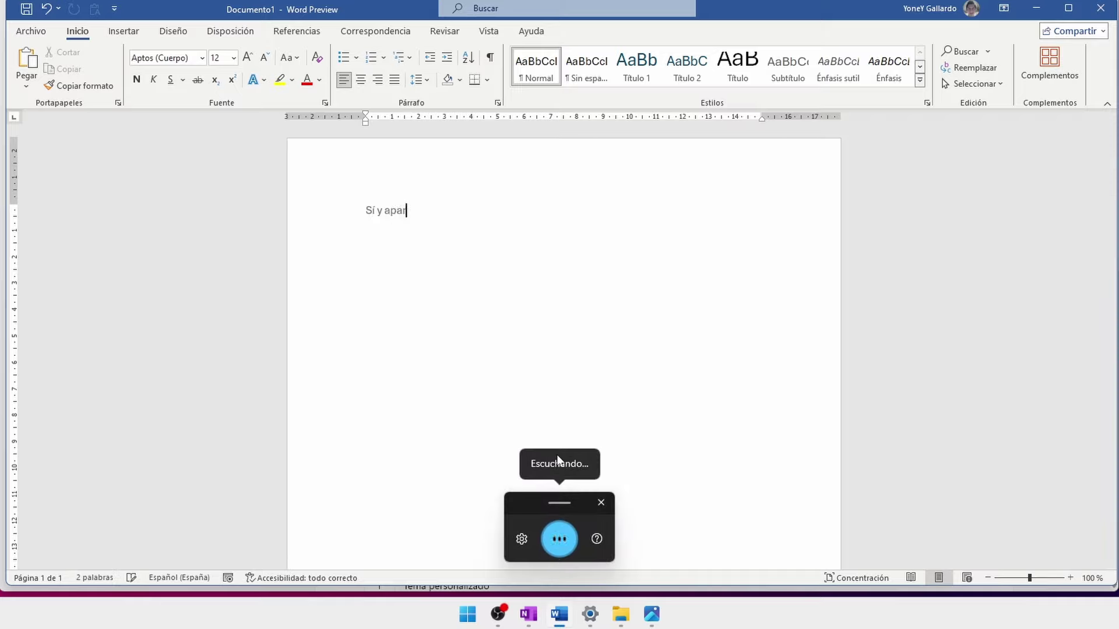
left_click(521, 539)
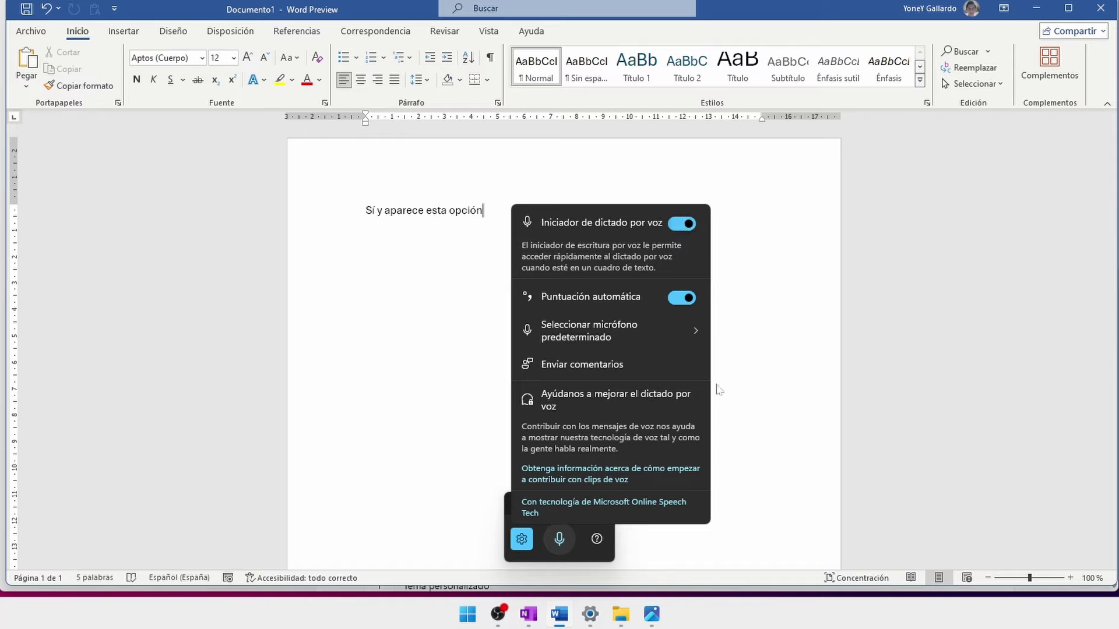
left_click(559, 545)
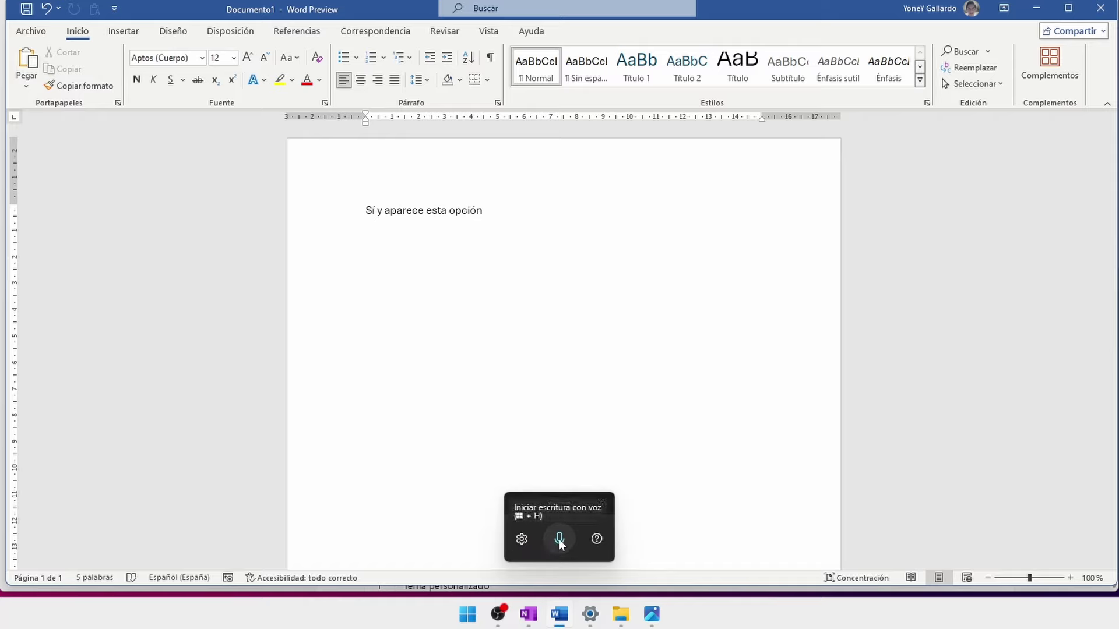
left_click(559, 543)
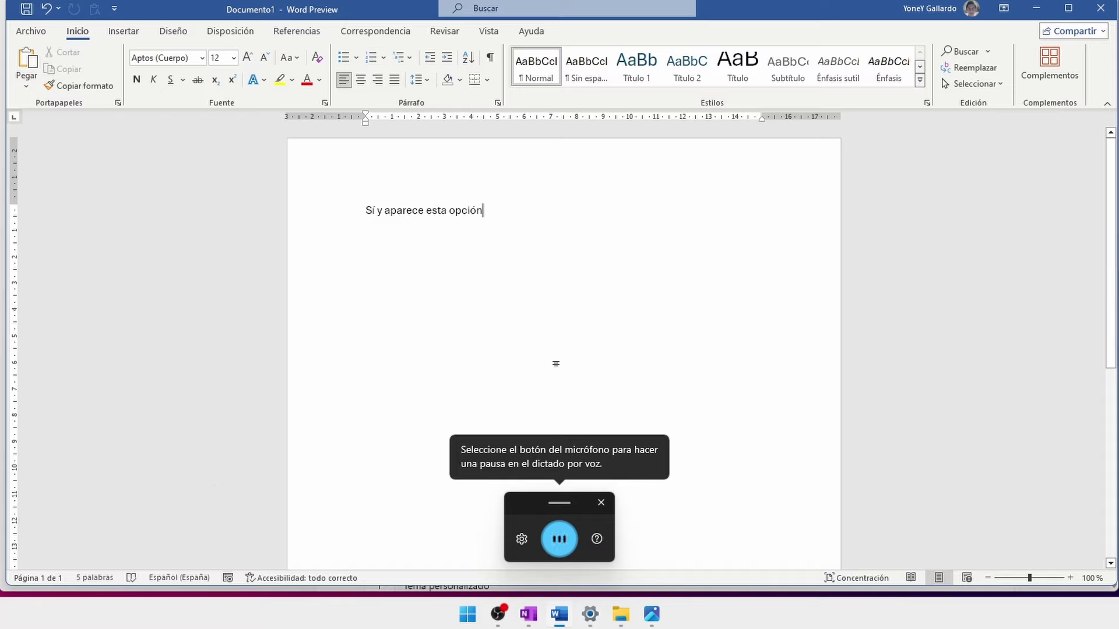
left_click(553, 551)
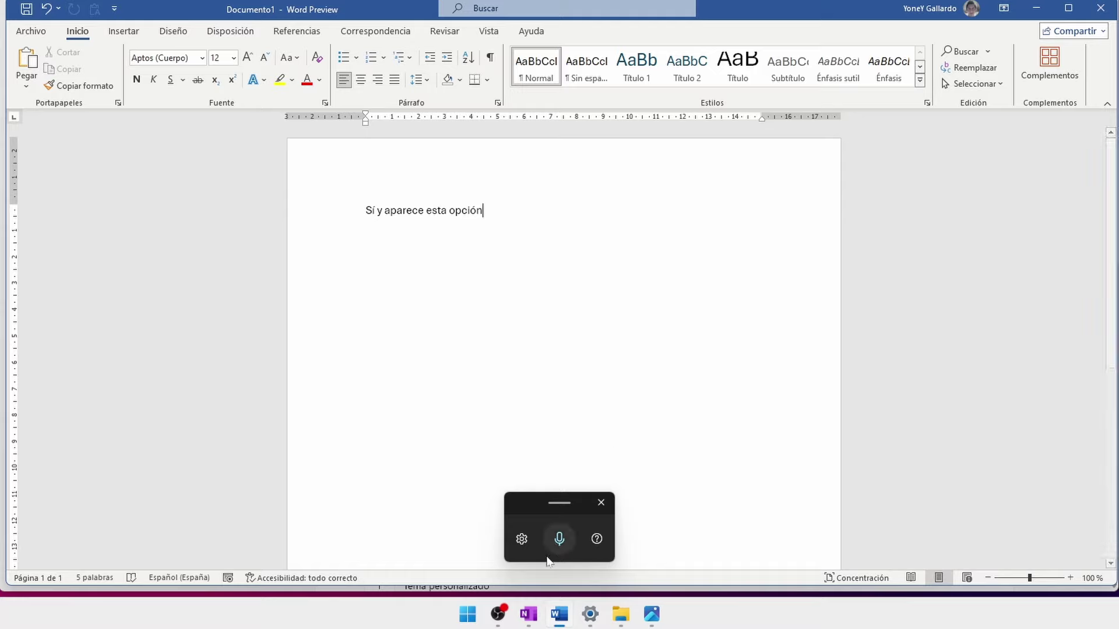
Step: Review the voice dictation launcher, automatic punctuation and microphone options, and delete the dictated sentence from the document
left_click(521, 539)
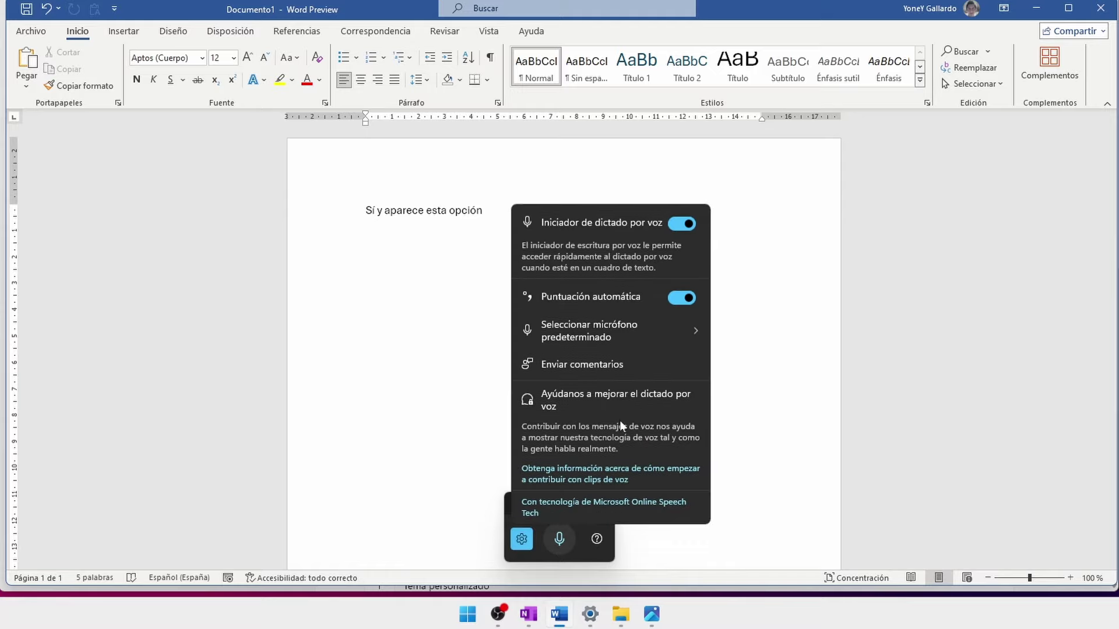
mouse_move(605, 342)
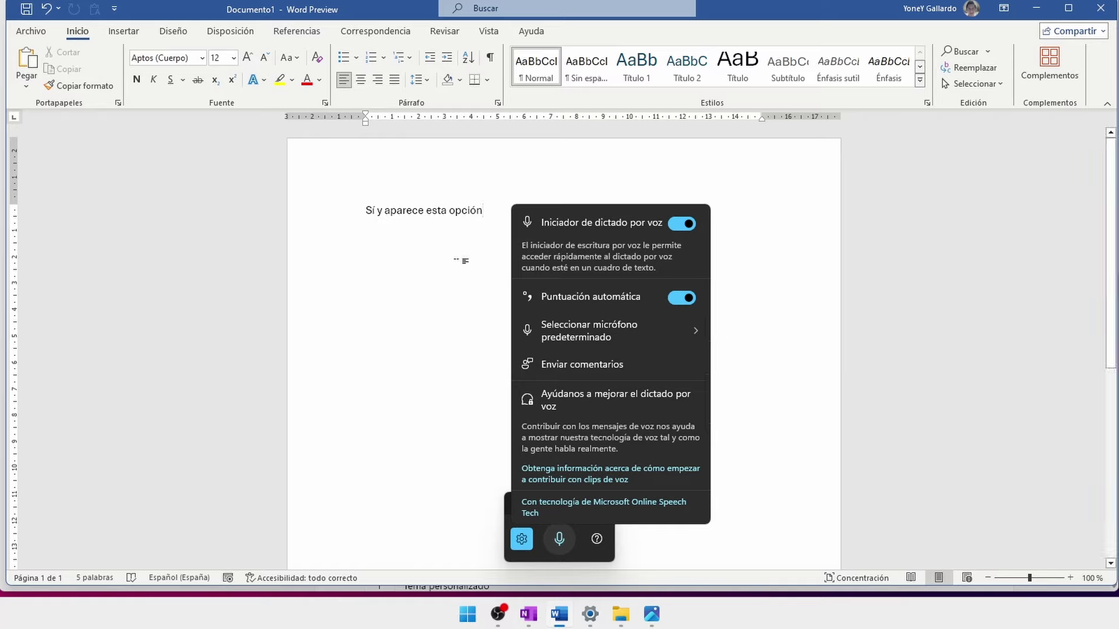
left_click(522, 539)
left_click_drag(502, 208, 352, 210)
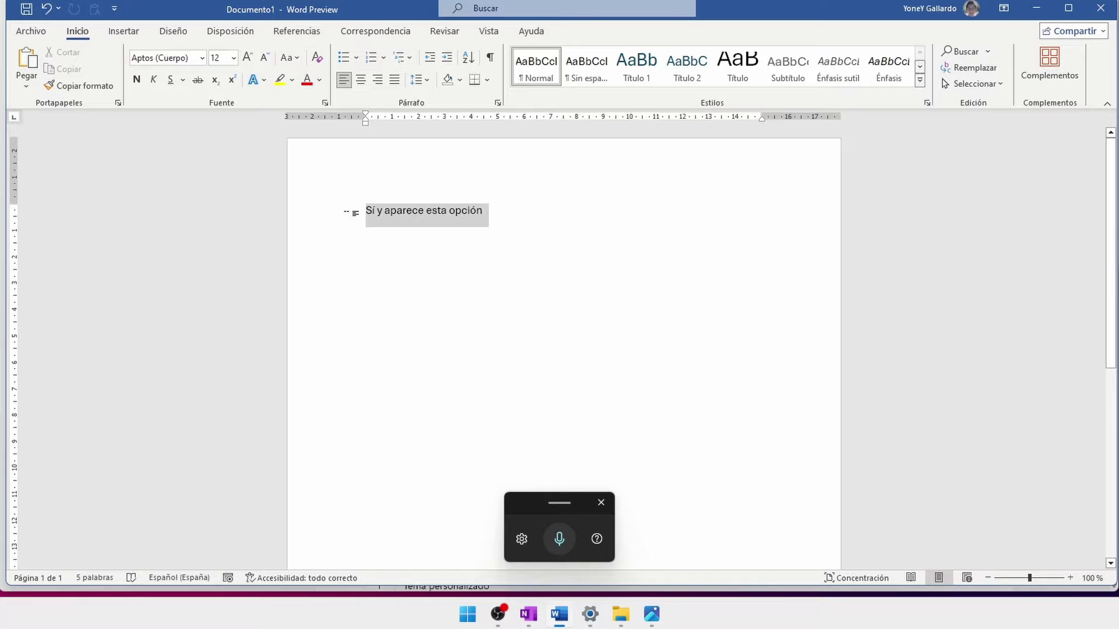
key("Delete")
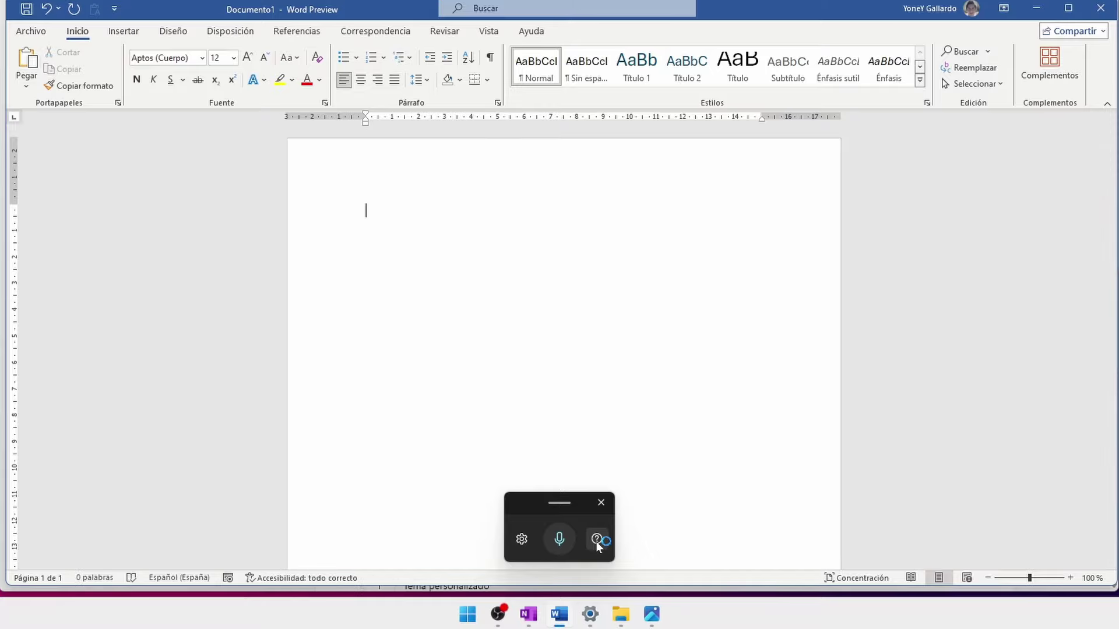
Step: Open the voice typing help page and close it again
left_click(596, 540)
left_click(1102, 10)
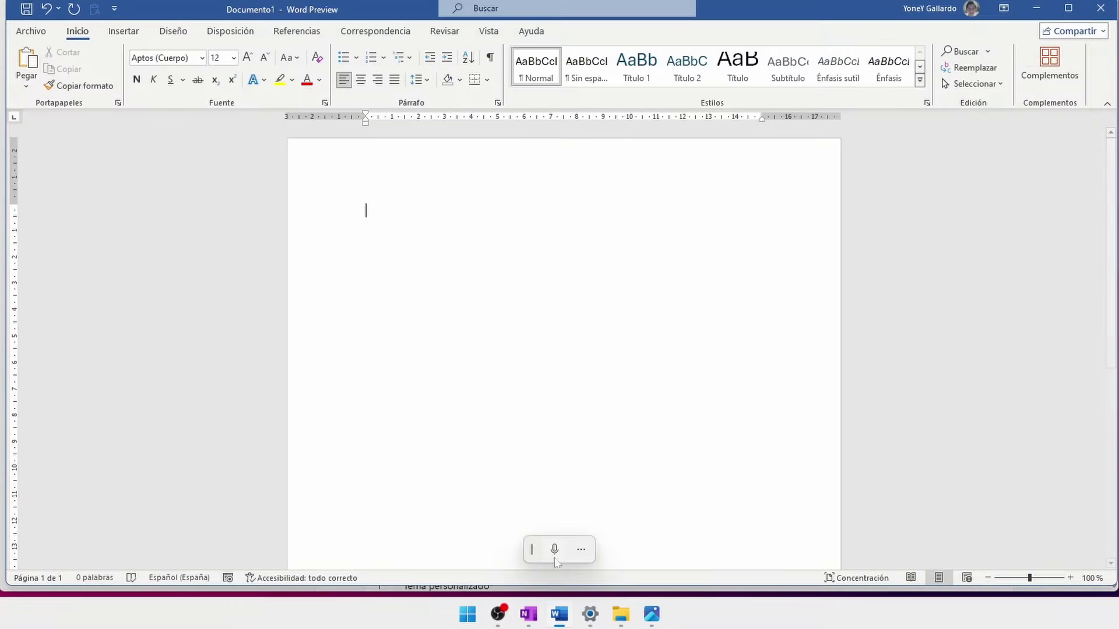
Step: Dictate "Sí esto es un dictado por voz para ver cómo está quedando Y aquí lo hago para de" at 130% zoom, and close voice typing
left_click(554, 549)
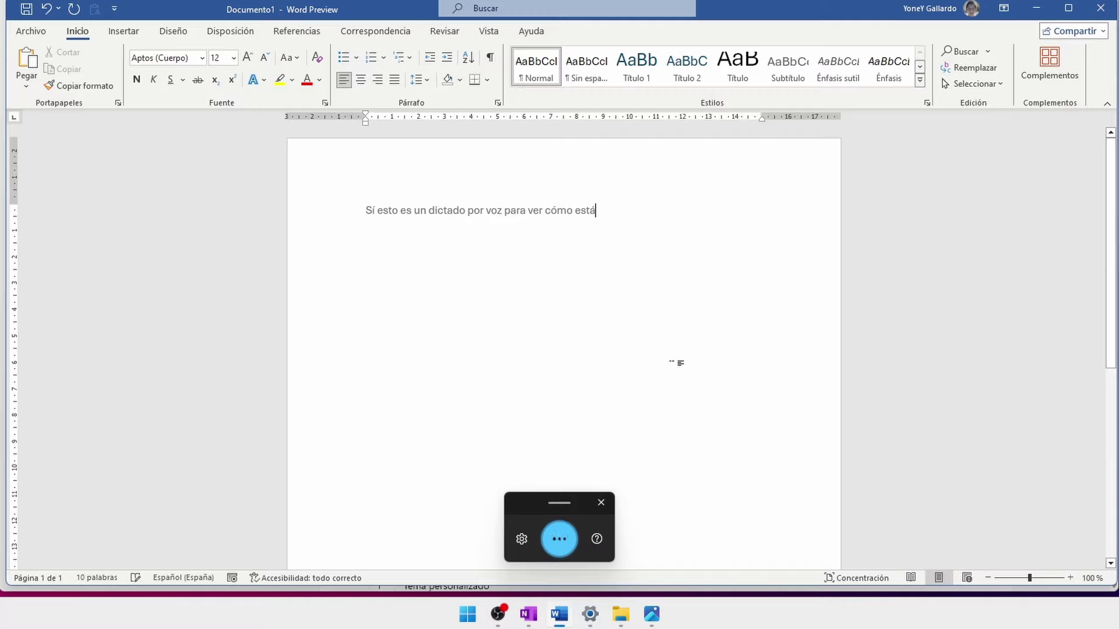
scroll(674, 368, "up", 3, "ctrl")
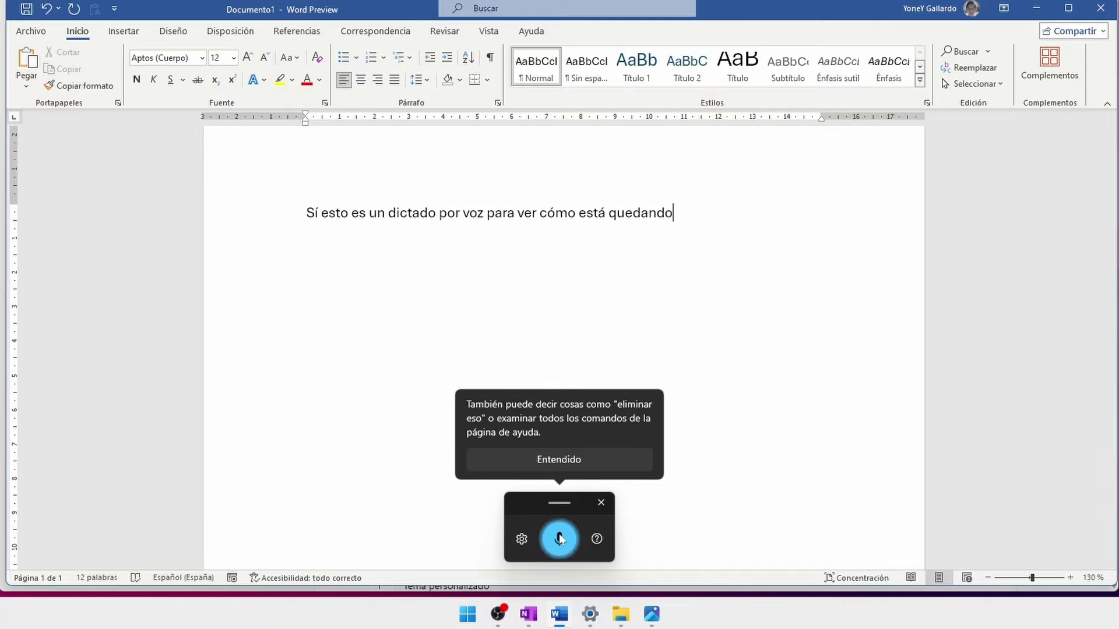
left_click(559, 459)
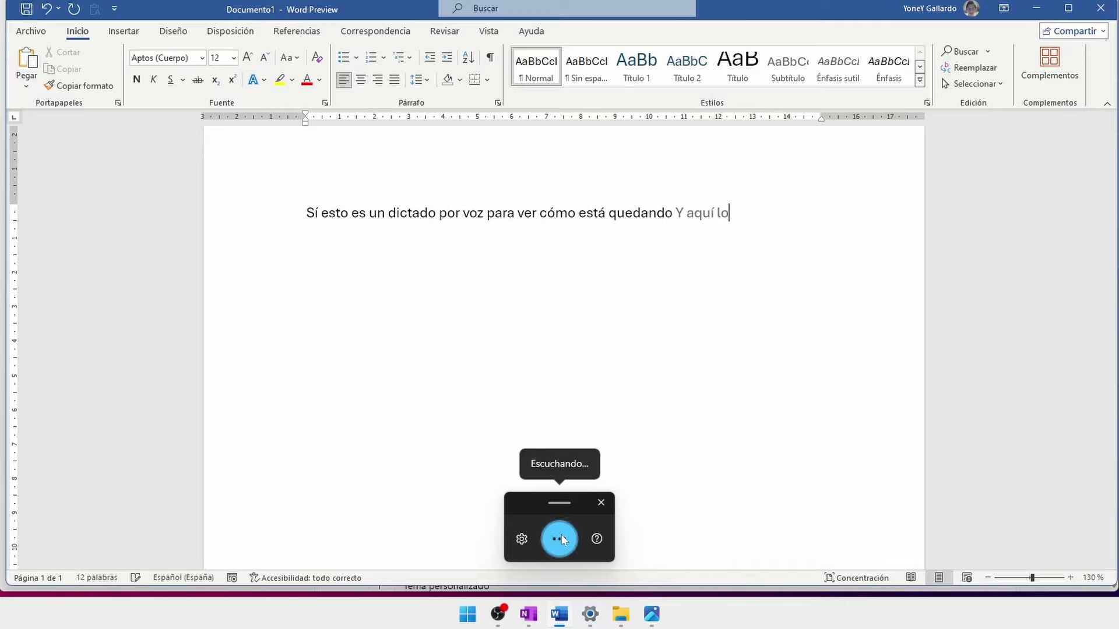
left_click(562, 541)
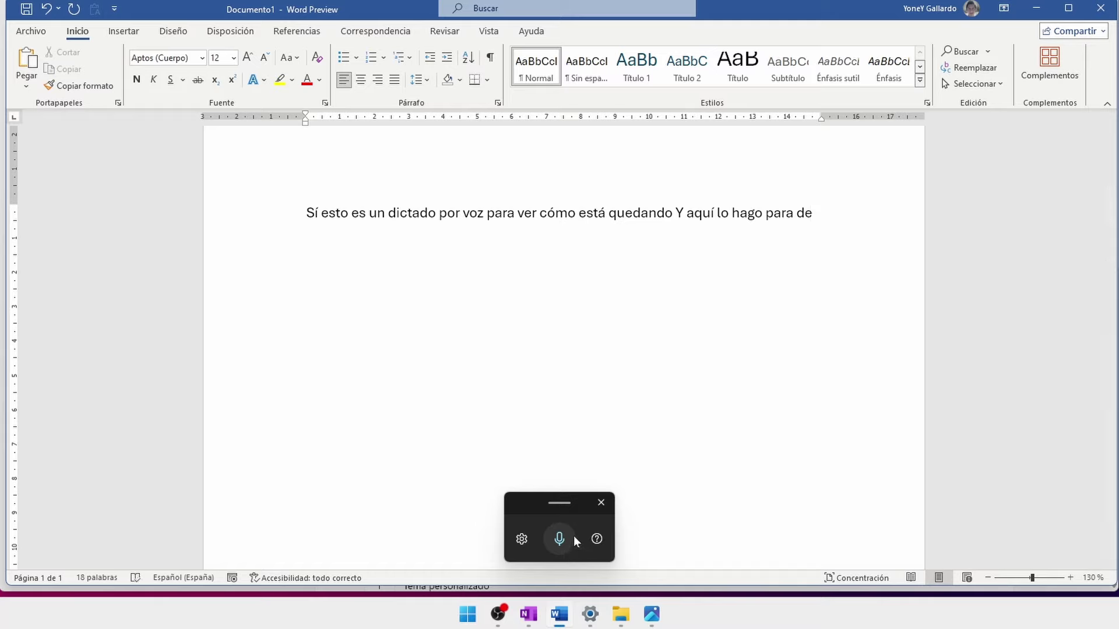
left_click(600, 504)
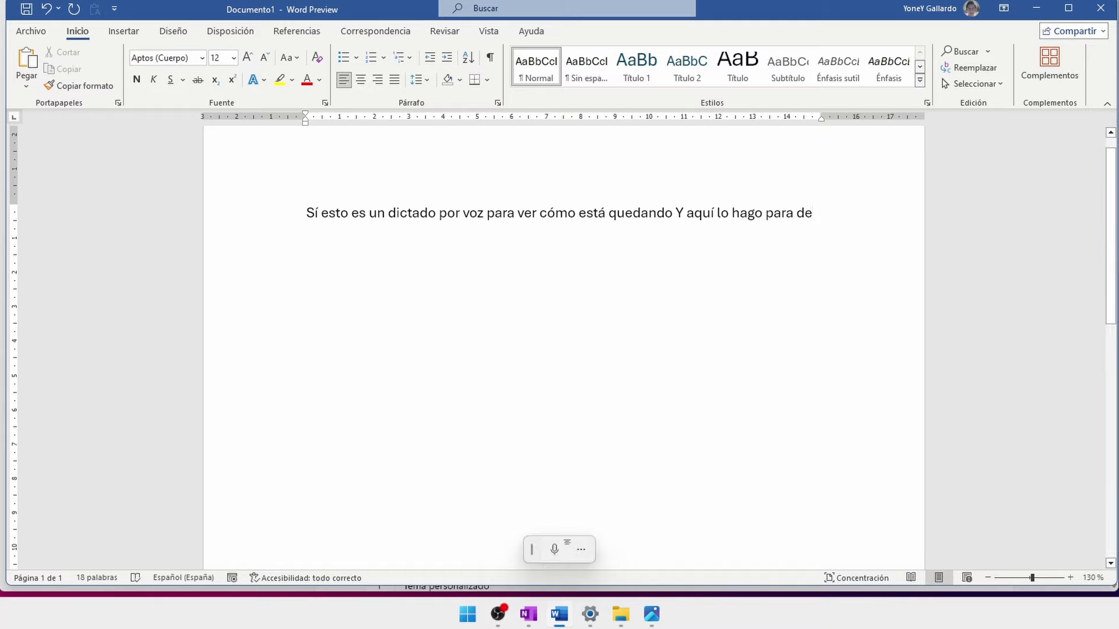
Step: Turn off the voice dictation launcher (Iniciador de dictado por voz) and delete the dictated sentence from the document
left_click(581, 549)
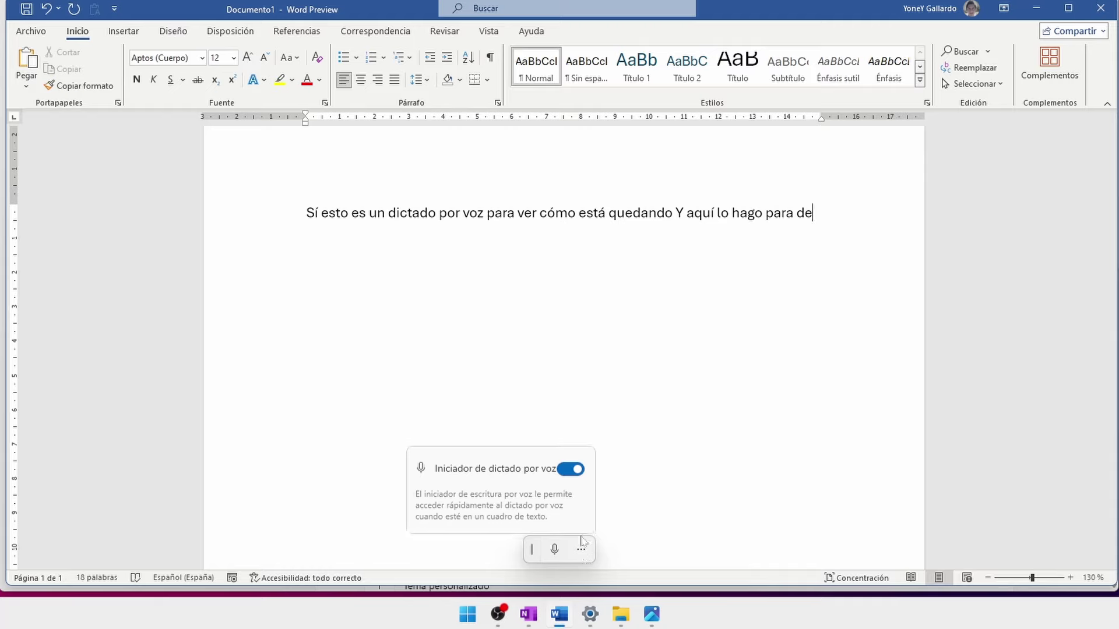
left_click(571, 469)
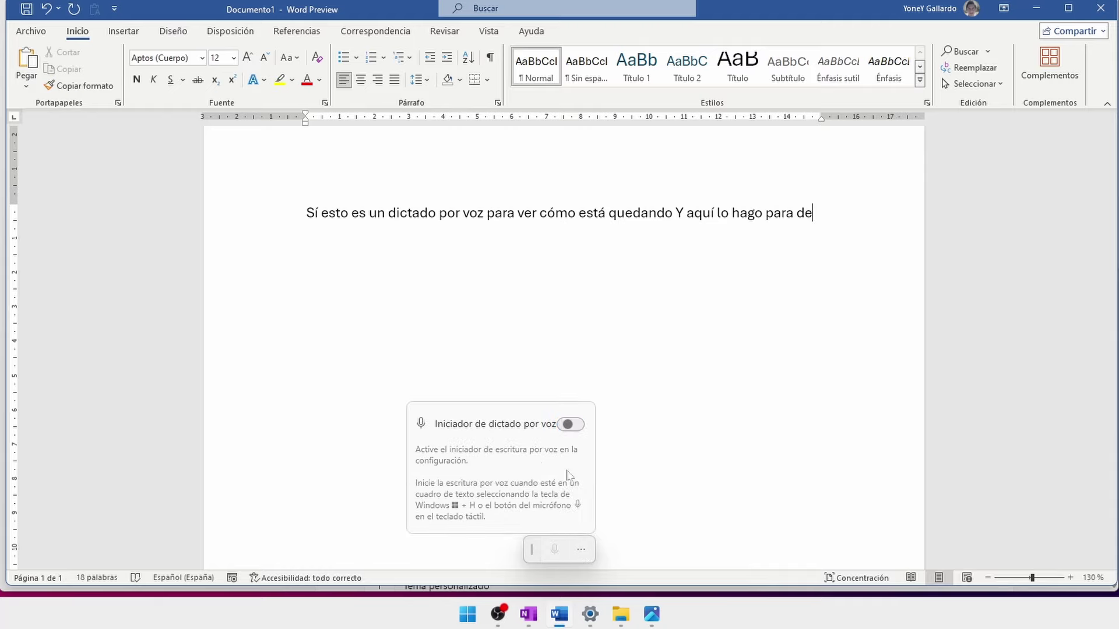
left_click(657, 458)
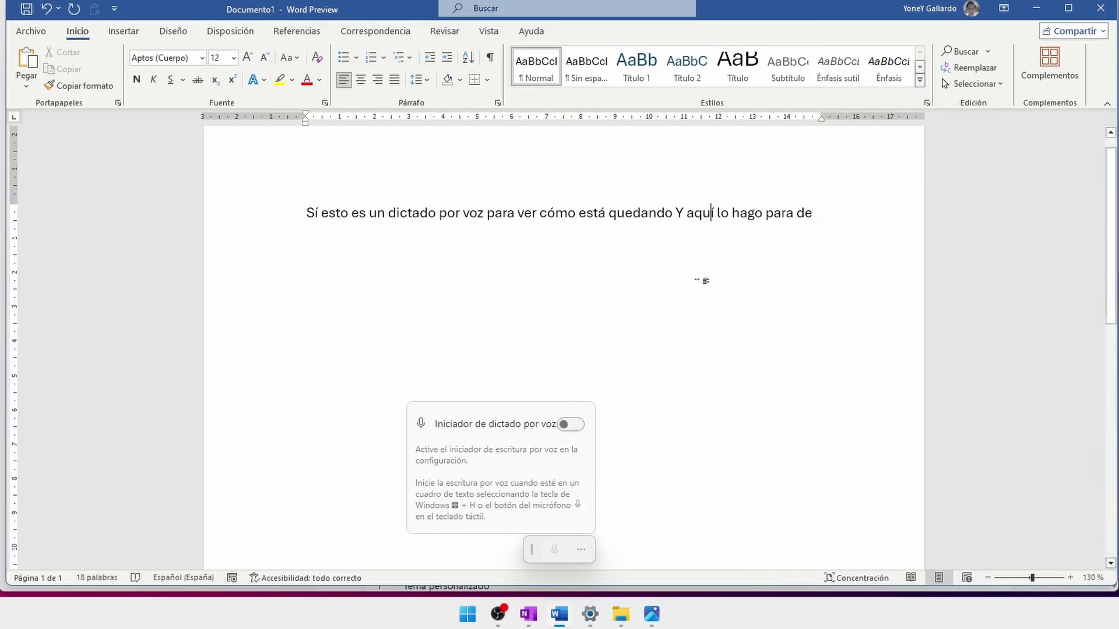
left_click(579, 556)
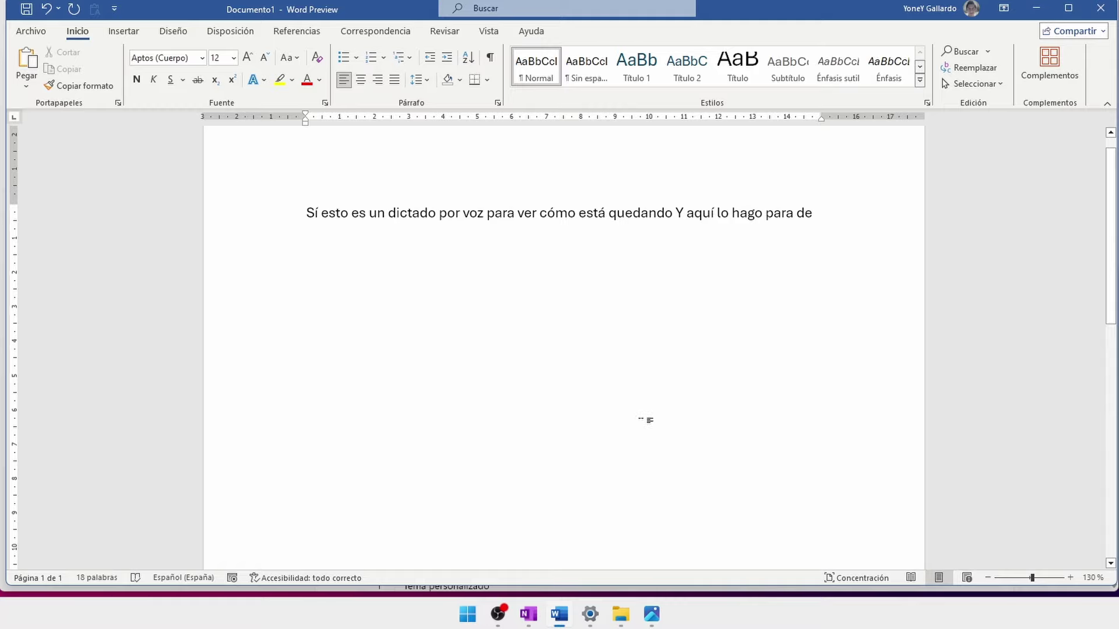
left_click(257, 216)
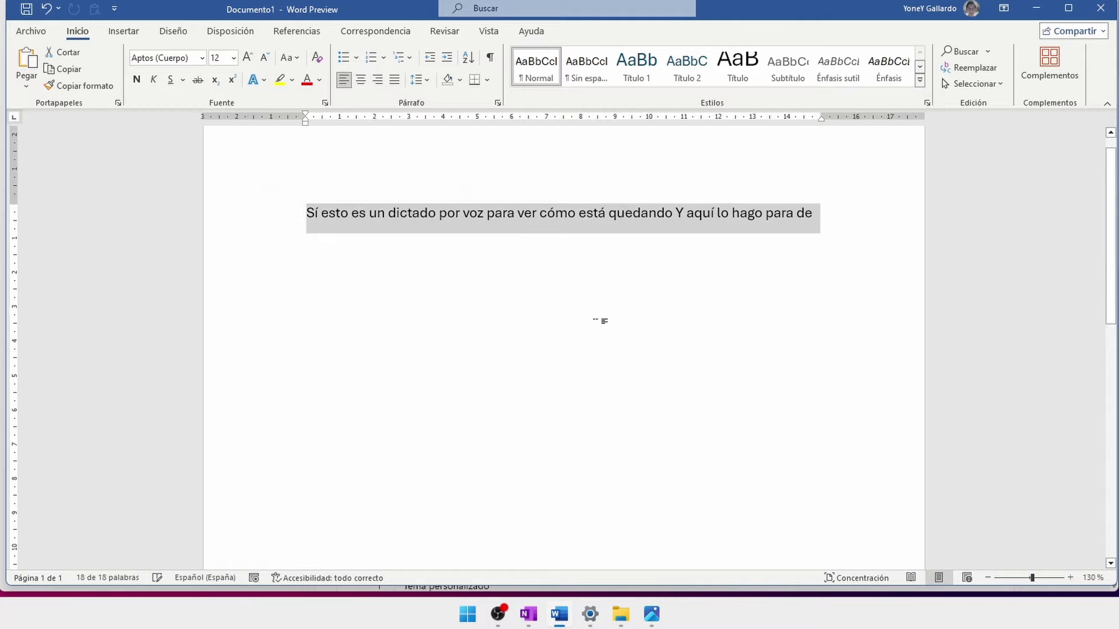
key("BackSpace")
Step: Minimize Word to check the dictation shortcut in the Entrada de texto settings, and view the keyboard picture 2. Teclado Ingles.jpg
left_click(1047, 11)
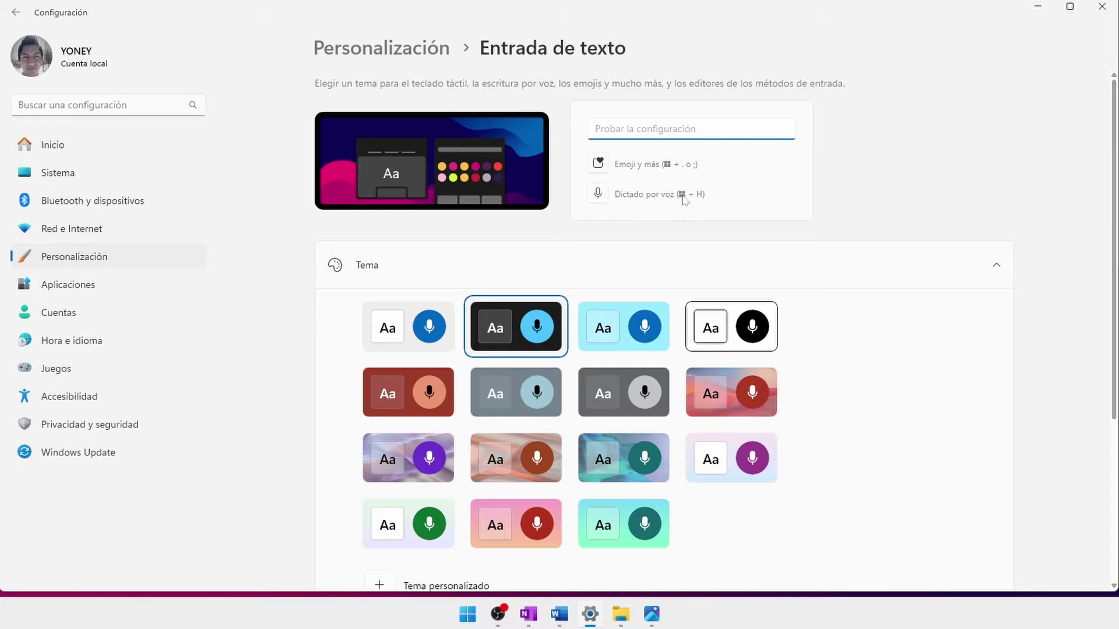
left_click(649, 620)
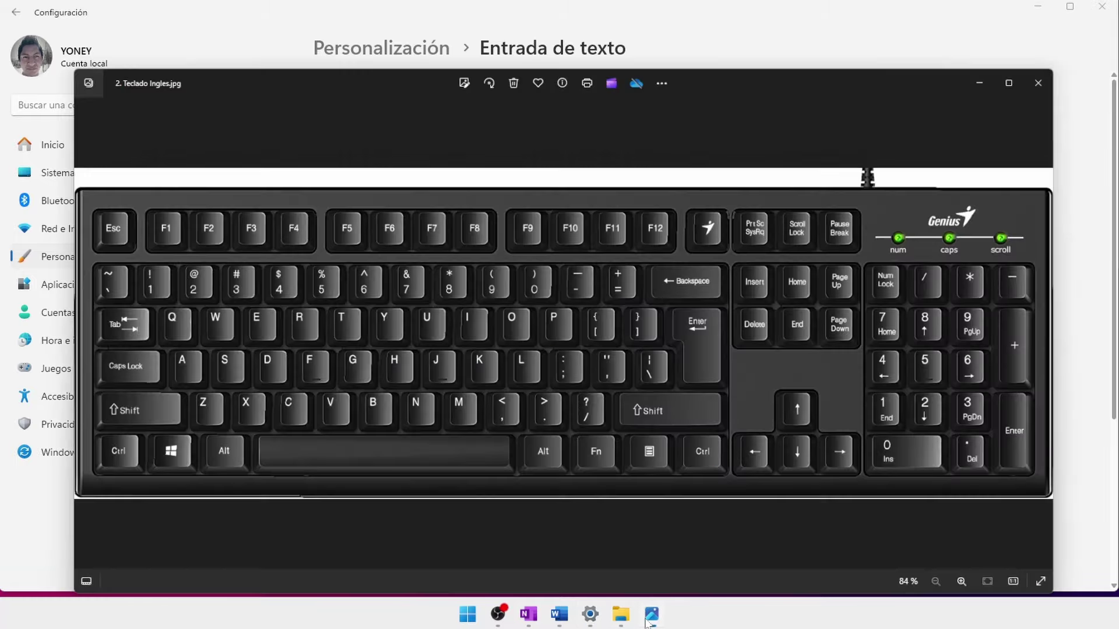
Step: Return to the Word document, dictate "Y aquí tengo que configurar porque directamente se está transcri" with Windows voice typing, and pause the dictation
left_click(559, 615)
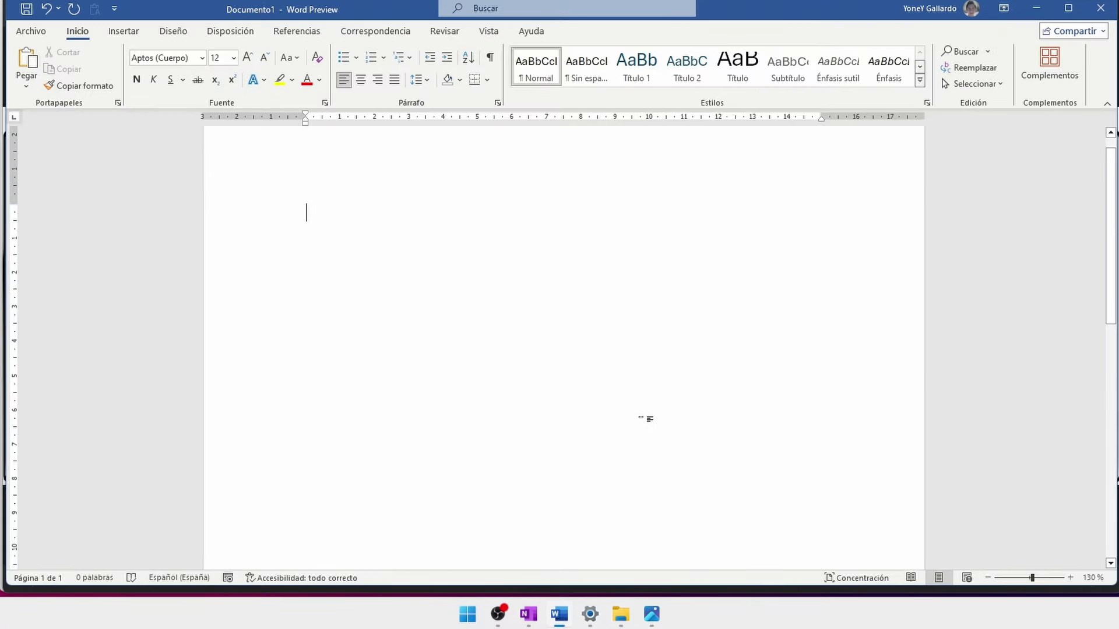
key("super+h")
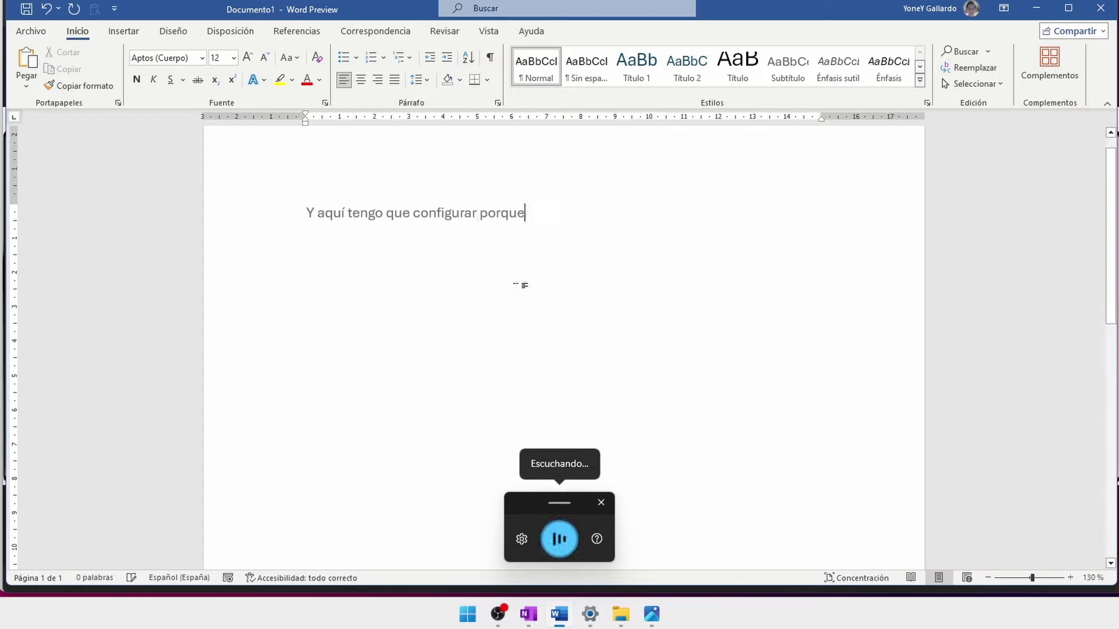
left_click(558, 540)
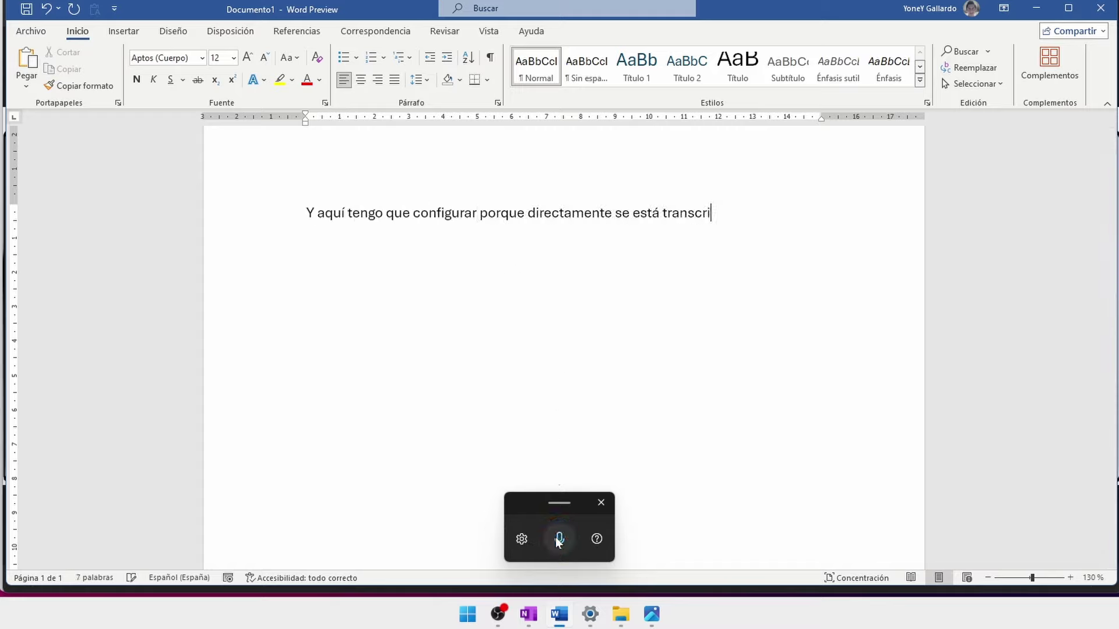